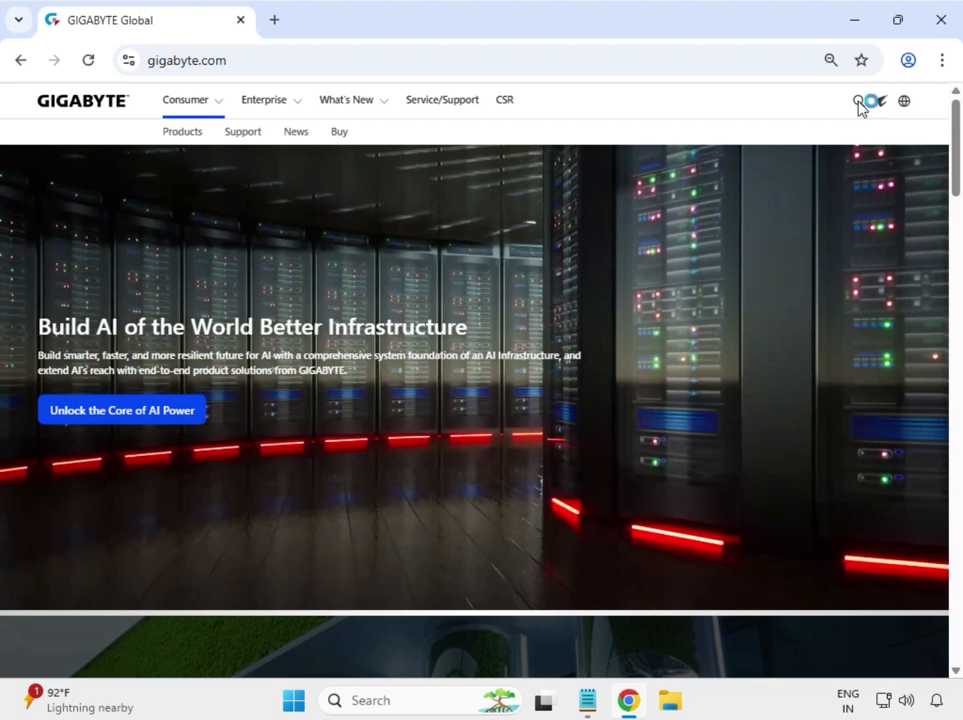
Step: Search the GIGABYTE site for Z790I AORUS ULTRA, filter results to products, and open the rev. 1.0 motherboard's support downloads
{"action": "left_click", "coordinate": [858, 101]}
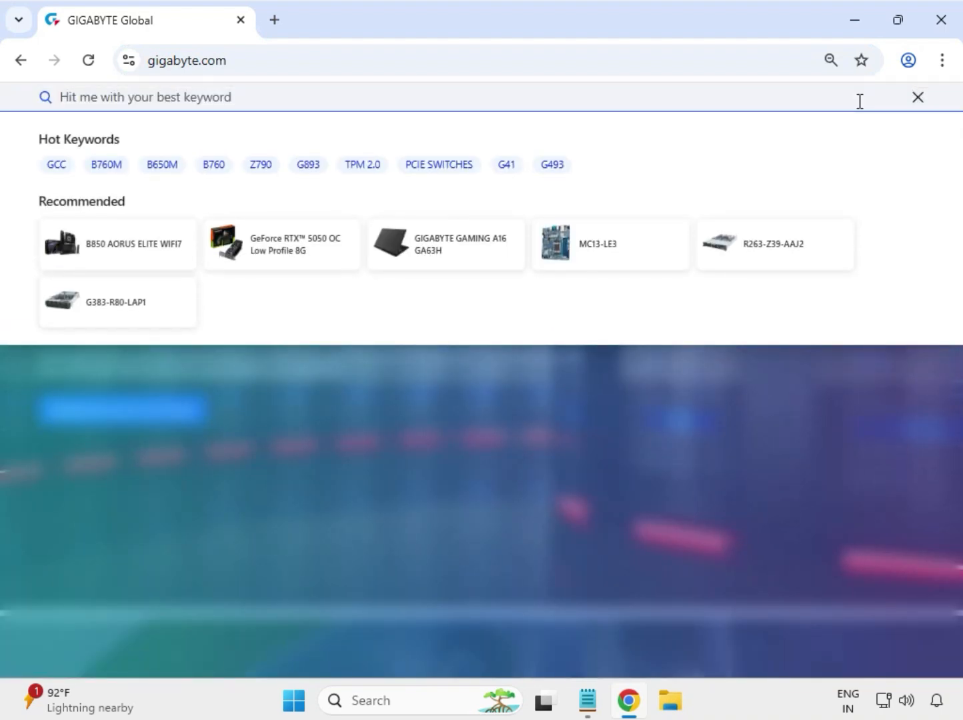
{"action": "type", "text": "Z790I AORUS ULTRA"}
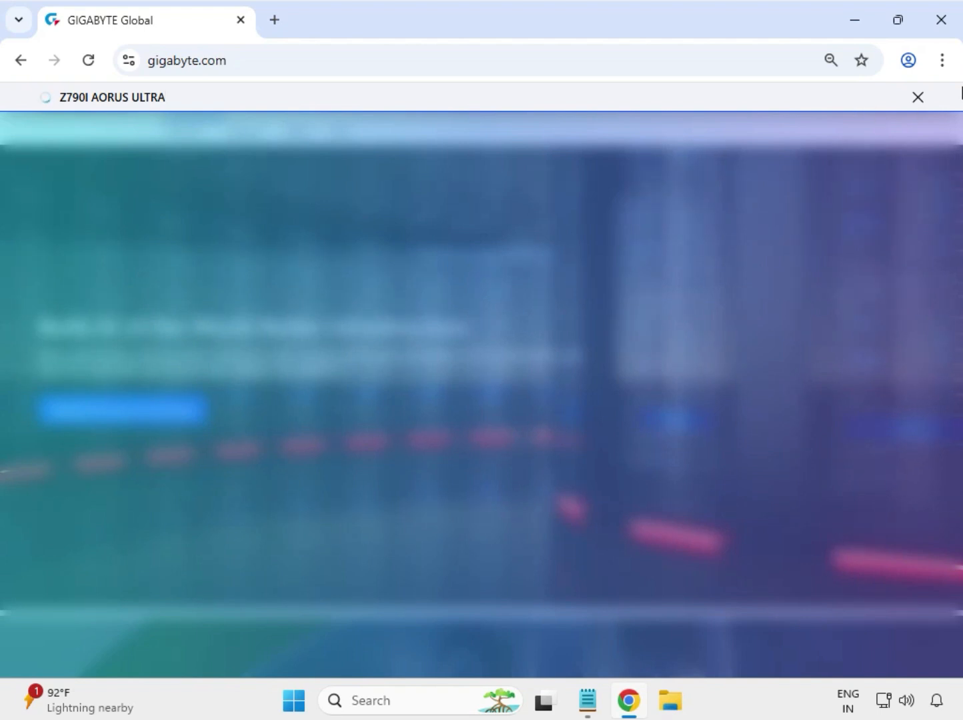
{"action": "key", "text": "Return"}
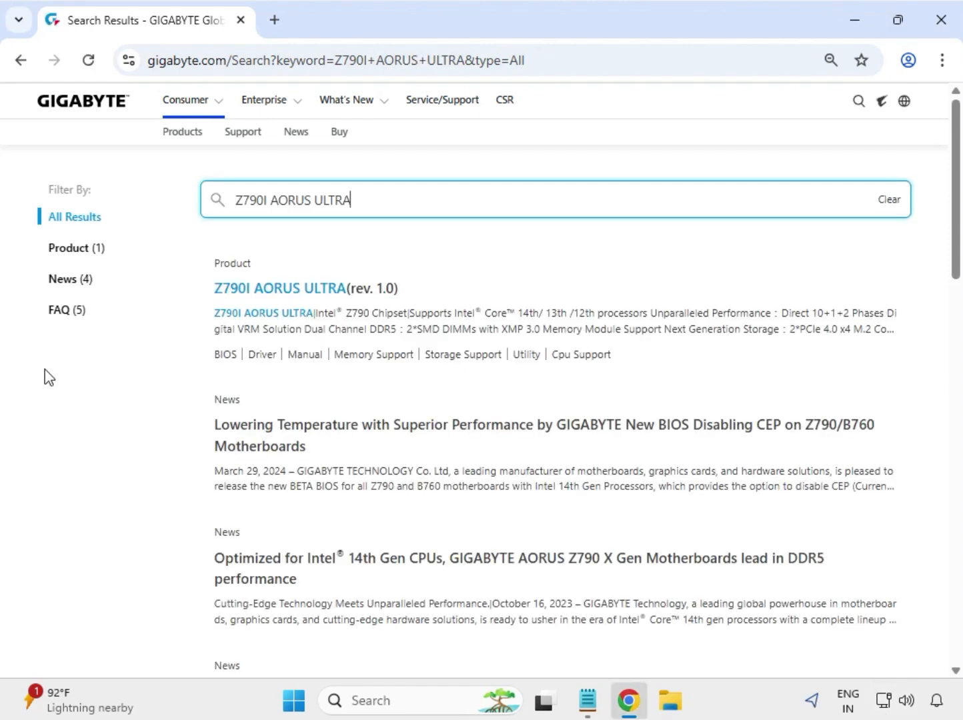
{"action": "left_click", "coordinate": [69, 250]}
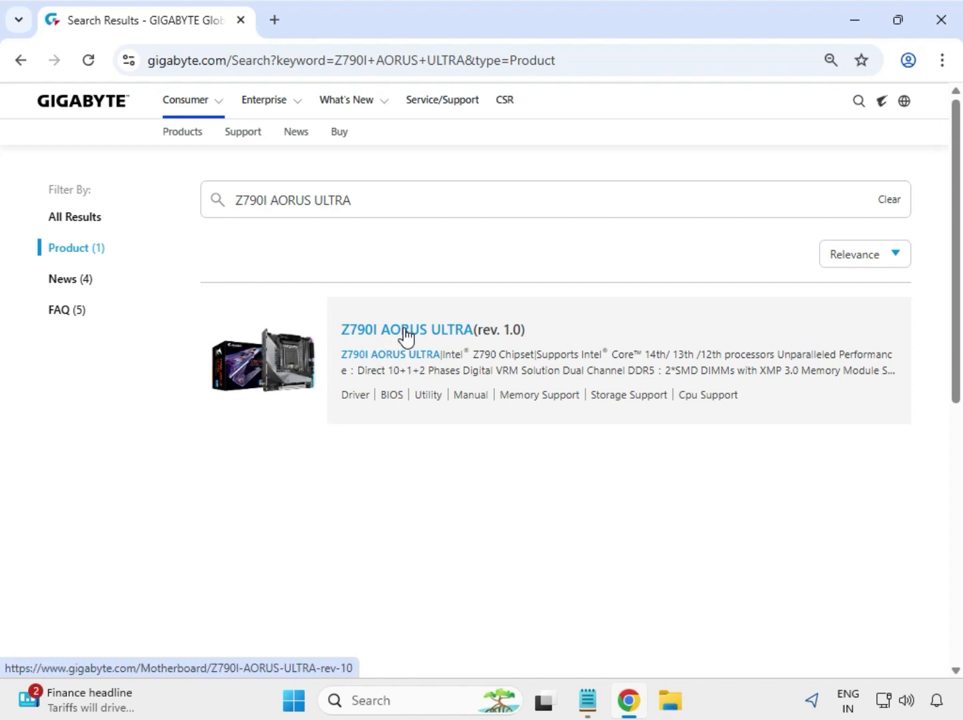
{"action": "left_click", "coordinate": [406, 335]}
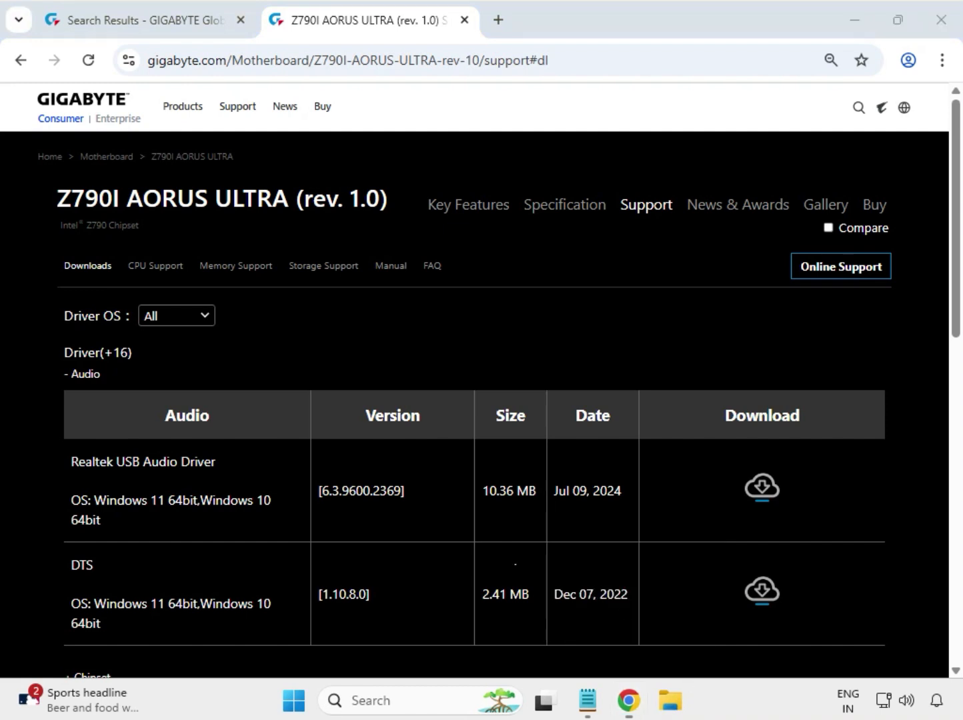
Step: Filter the drivers to Windows 11 64bit and download the Realtek USB Audio Driver
{"action": "left_click", "coordinate": [196, 323]}
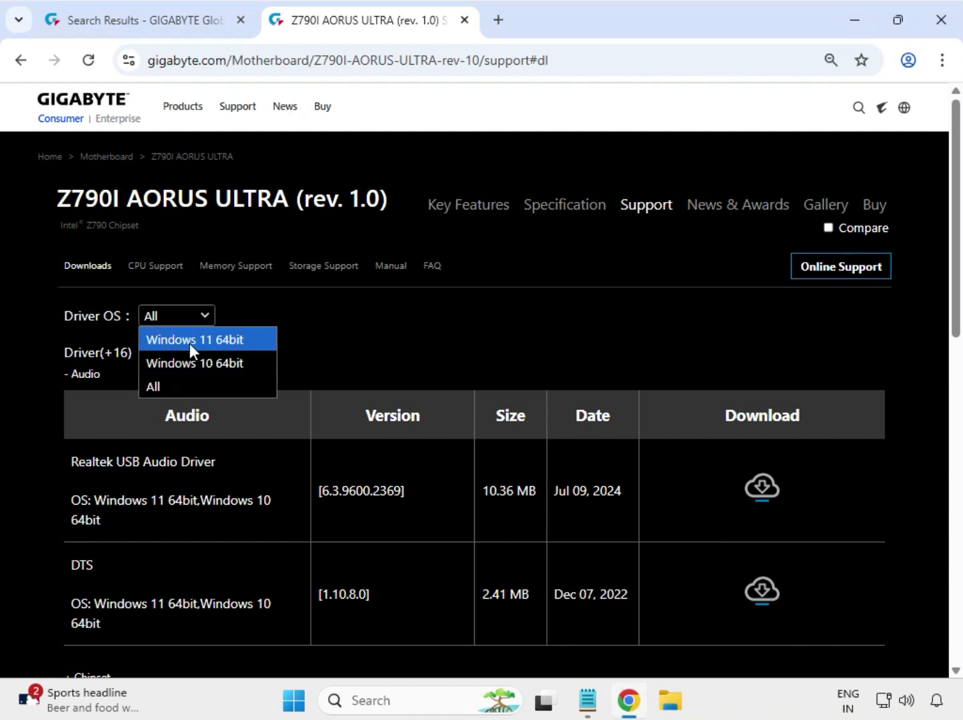
{"action": "left_click", "coordinate": [189, 340]}
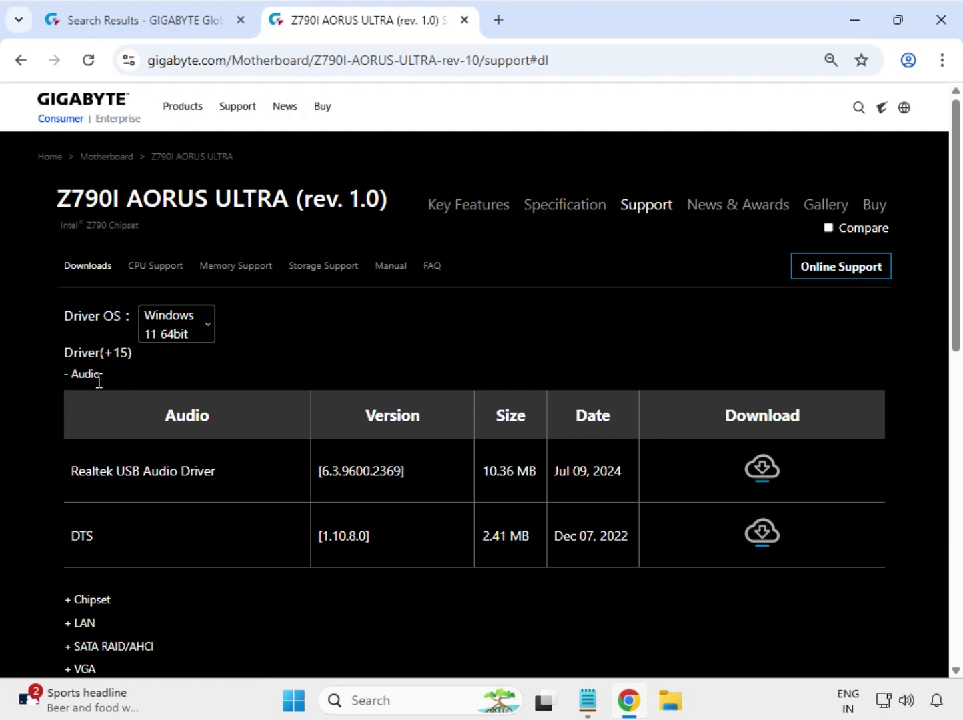
{"action": "left_click_drag", "start_coordinate": [99, 379], "coordinate": [58, 378]}
{"action": "left_click_drag", "start_coordinate": [89, 474], "coordinate": [234, 489]}
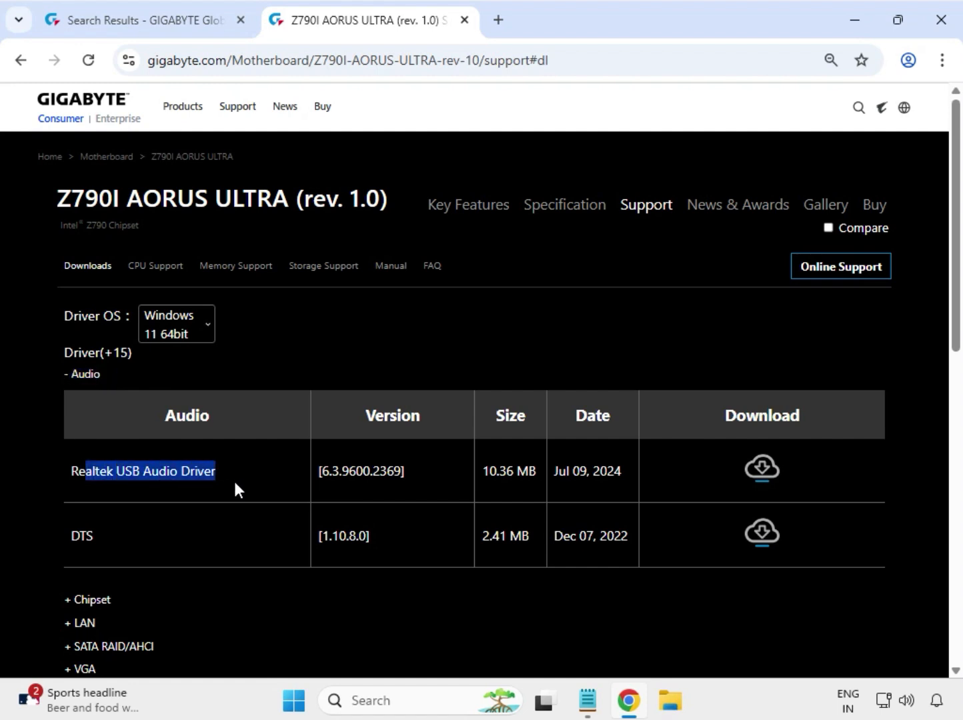
{"action": "left_click", "coordinate": [756, 476]}
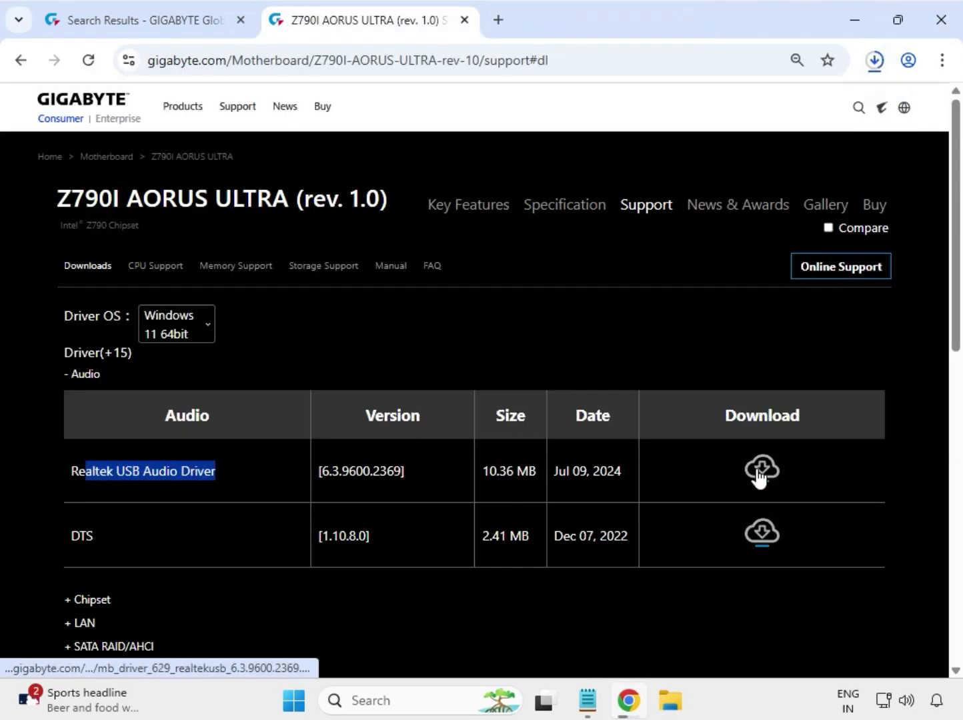
Step: Expand the Chipset drivers and download the Intel Management Engine Firmware
{"action": "scroll", "coordinate": [362, 485], "scroll_direction": "down", "scroll_amount": 2}
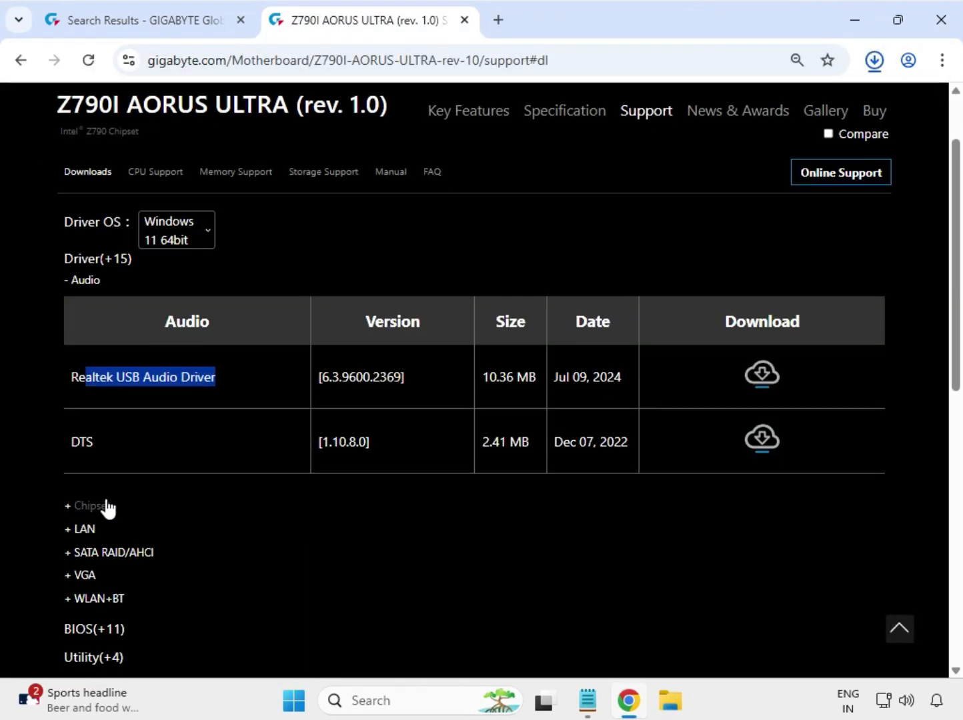
{"action": "left_click", "coordinate": [112, 500]}
{"action": "left_click_drag", "start_coordinate": [112, 500], "coordinate": [71, 502]}
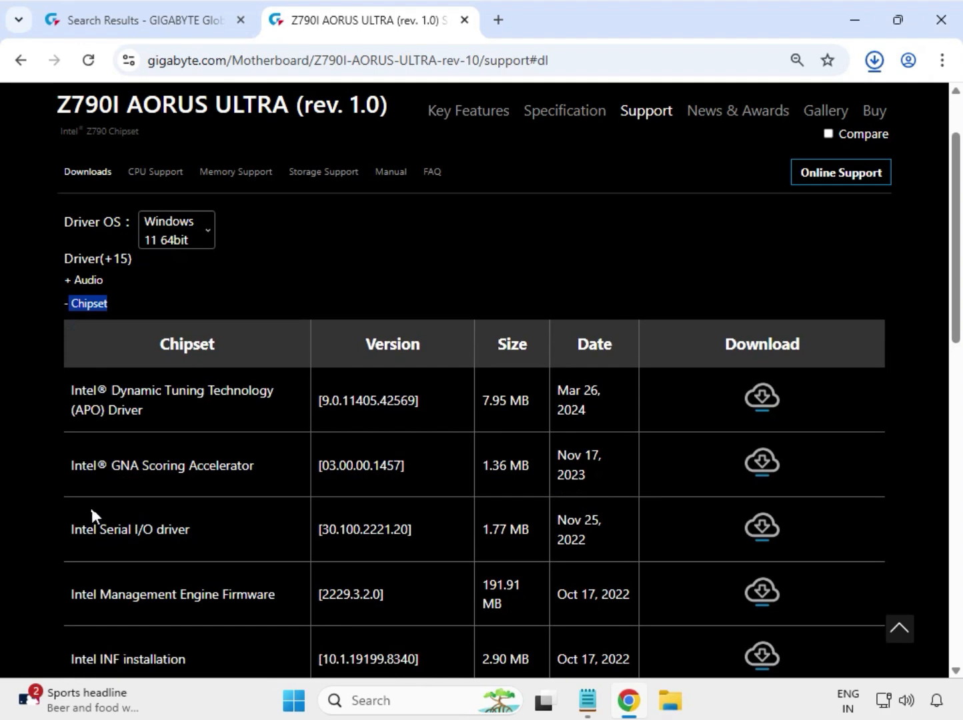
{"action": "scroll", "coordinate": [101, 545], "scroll_direction": "down", "scroll_amount": 2}
{"action": "scroll", "coordinate": [98, 519], "scroll_direction": "up", "scroll_amount": 1}
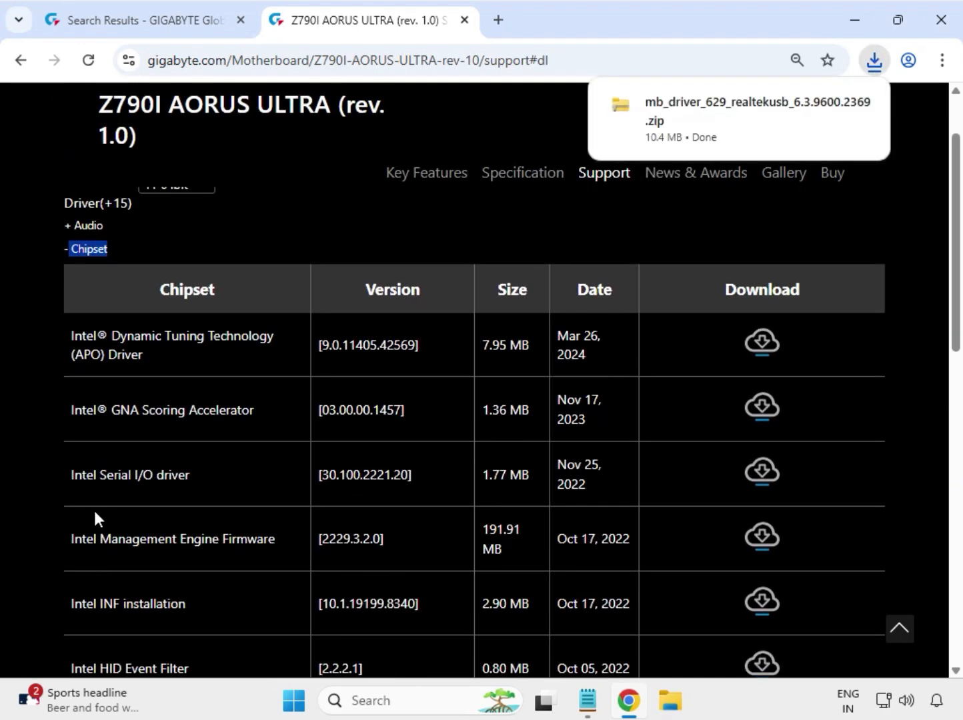
{"action": "left_click_drag", "start_coordinate": [98, 485], "coordinate": [194, 481]}
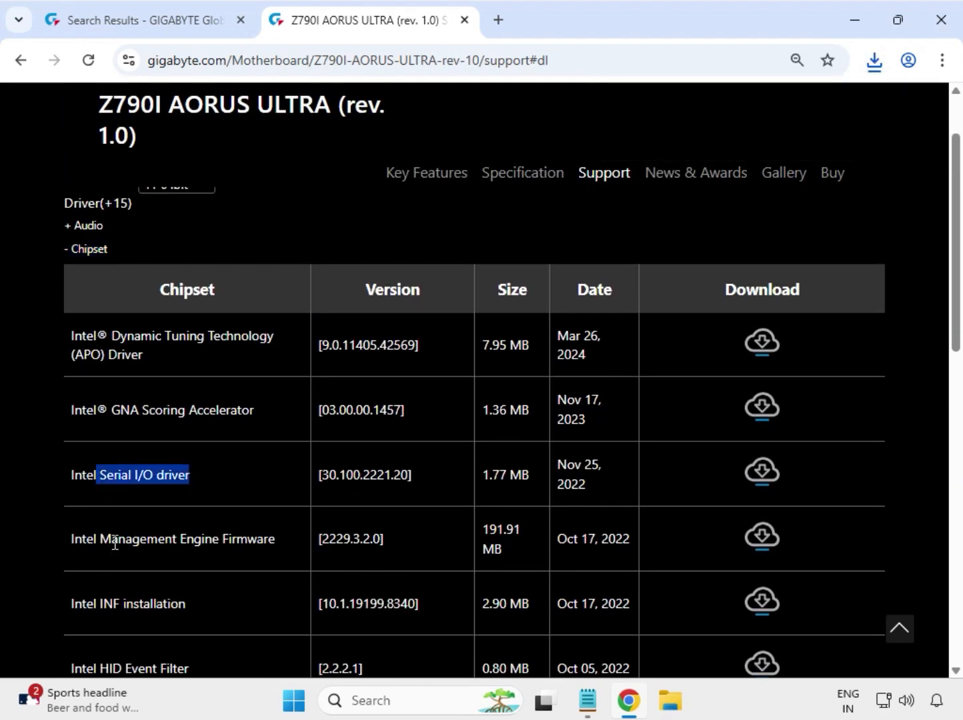
{"action": "left_click_drag", "start_coordinate": [115, 543], "coordinate": [405, 554]}
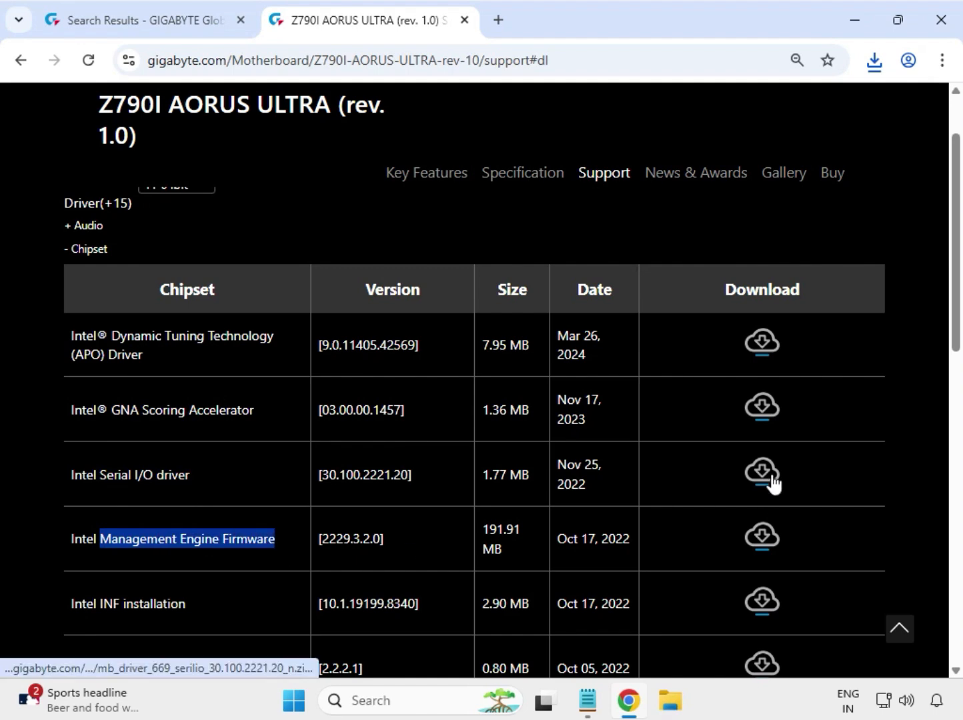
{"action": "left_click", "coordinate": [765, 533]}
{"action": "left_click", "coordinate": [765, 533]}
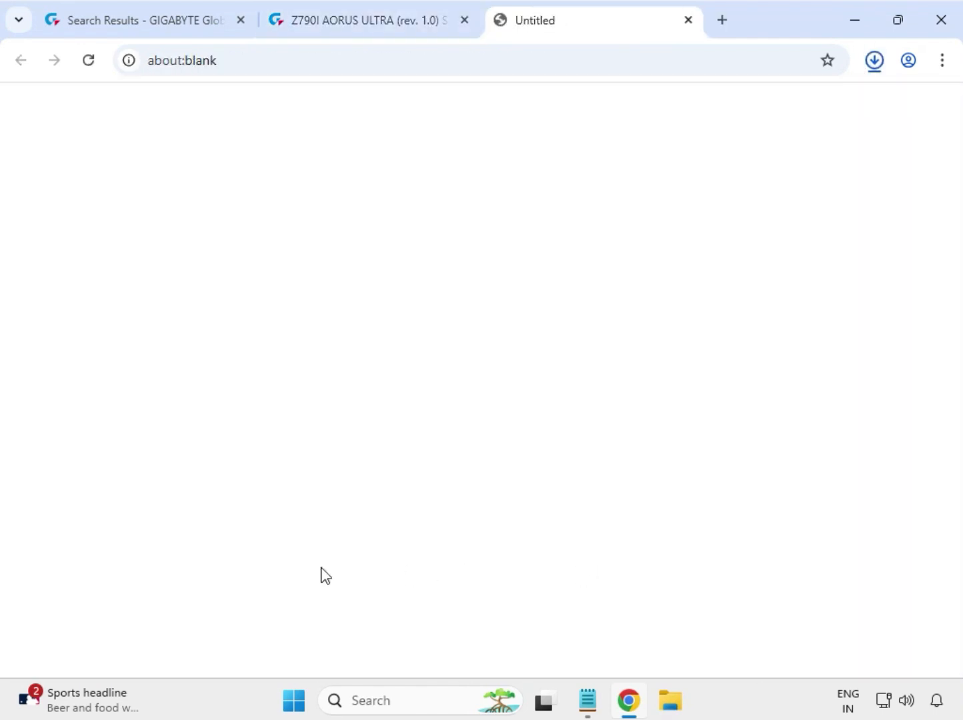
Step: Expand the LAN drivers and download the Intel i225 & i226 LAN driver
{"action": "scroll", "coordinate": [172, 542], "scroll_direction": "down", "scroll_amount": 4}
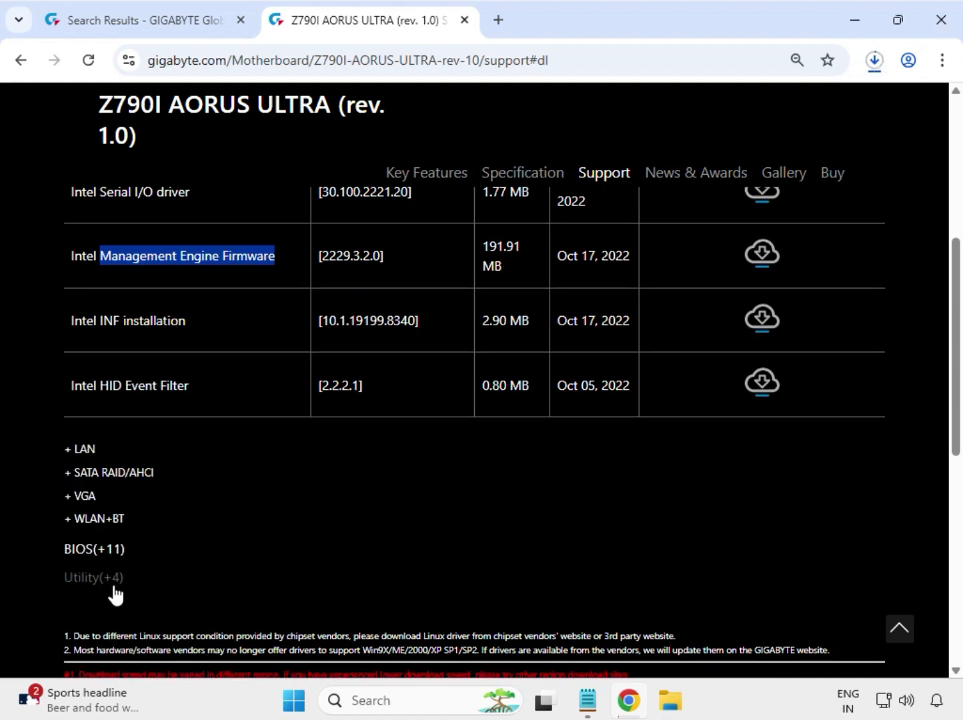
{"action": "scroll", "coordinate": [113, 587], "scroll_direction": "down", "scroll_amount": 3}
{"action": "left_click", "coordinate": [93, 359]}
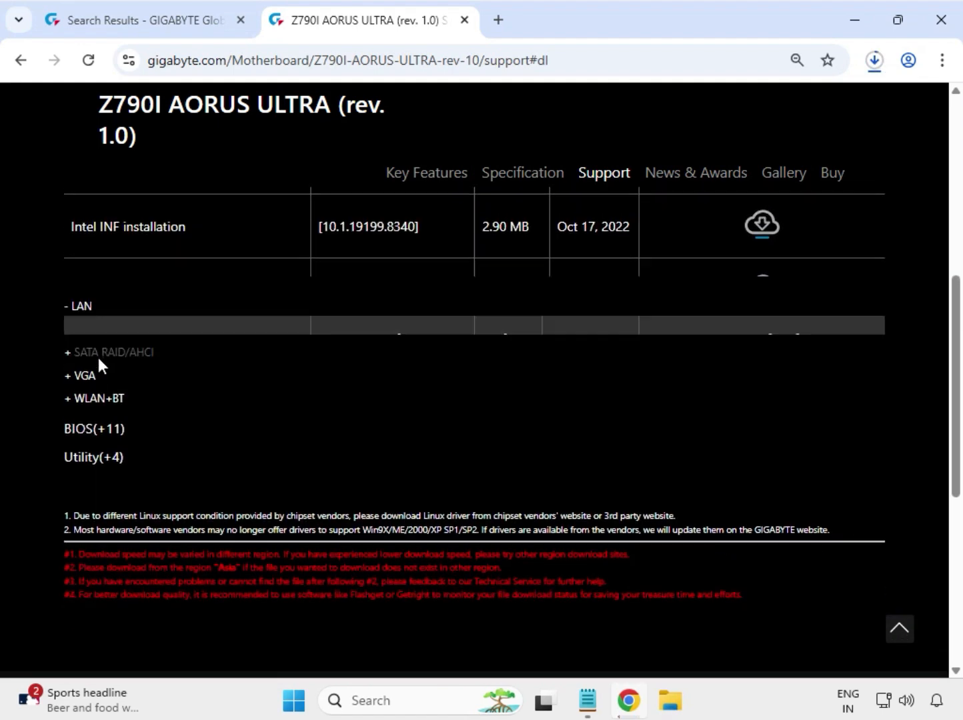
{"action": "scroll", "coordinate": [118, 420], "scroll_direction": "up", "scroll_amount": 2}
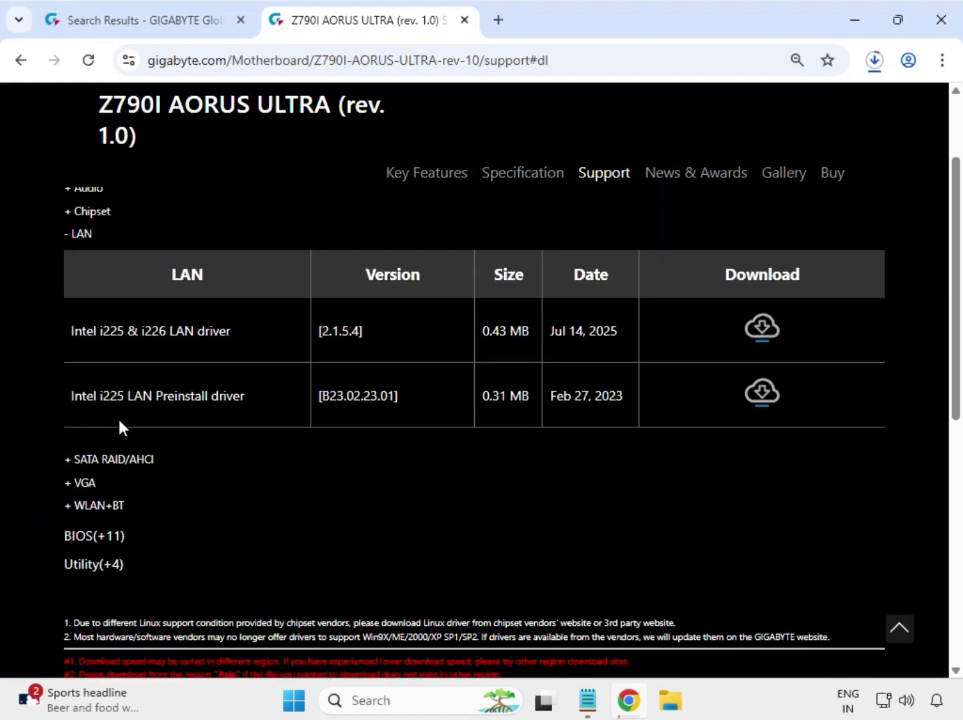
{"action": "left_click_drag", "start_coordinate": [167, 371], "coordinate": [658, 395]}
{"action": "left_click", "coordinate": [762, 368]}
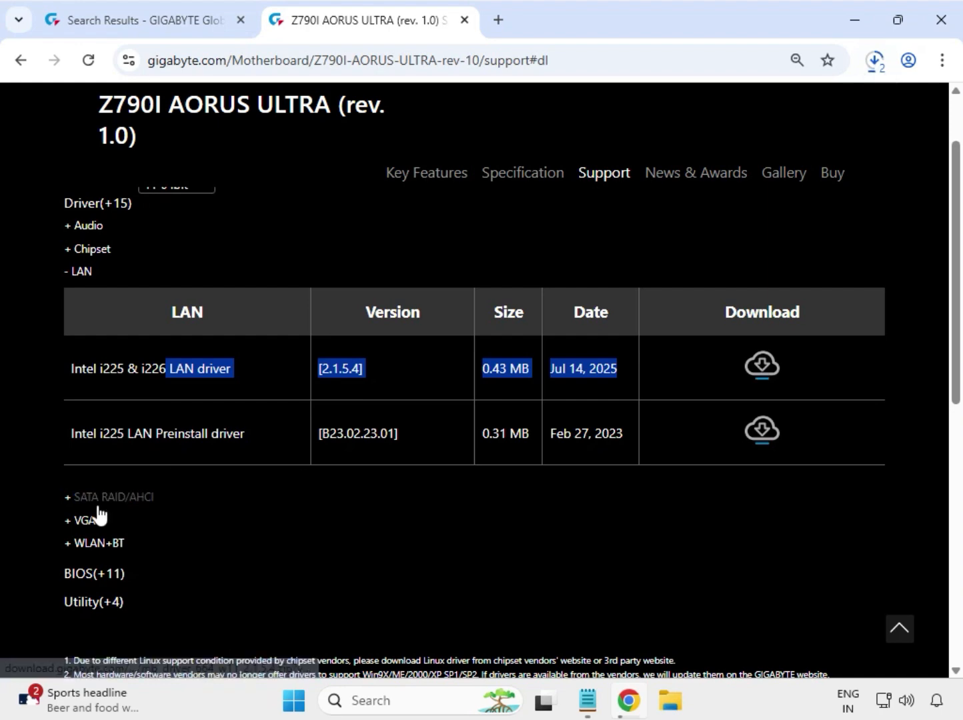
Step: Expand the VGA drivers and download the Intel Graphic Driver
{"action": "left_click", "coordinate": [83, 521]}
{"action": "scroll", "coordinate": [91, 517], "scroll_direction": "up", "scroll_amount": 2}
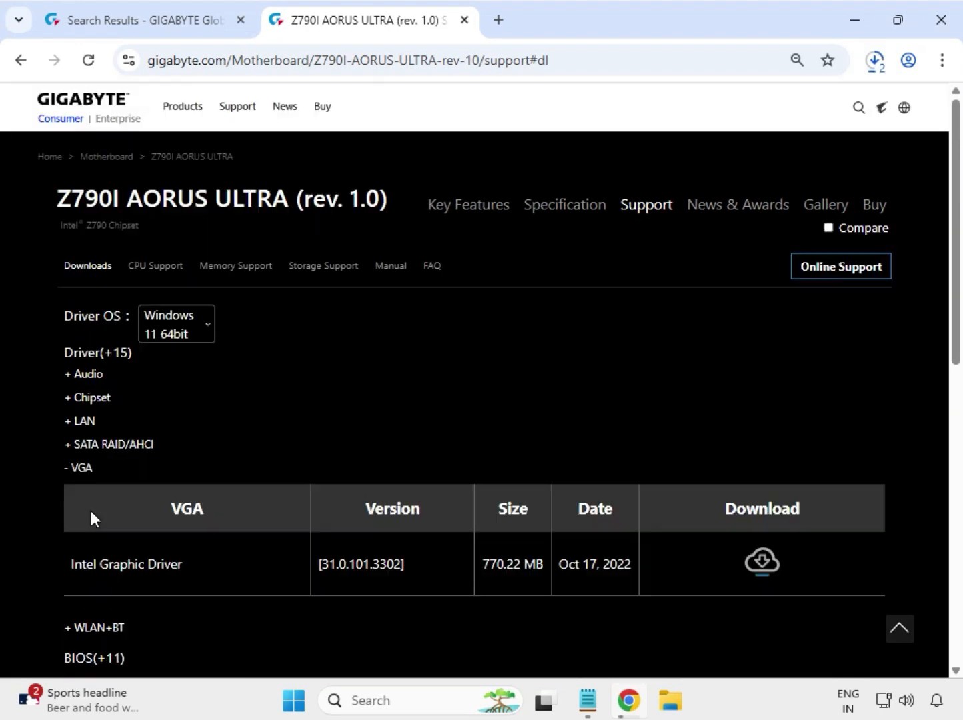
{"action": "left_click_drag", "start_coordinate": [74, 572], "coordinate": [182, 569]}
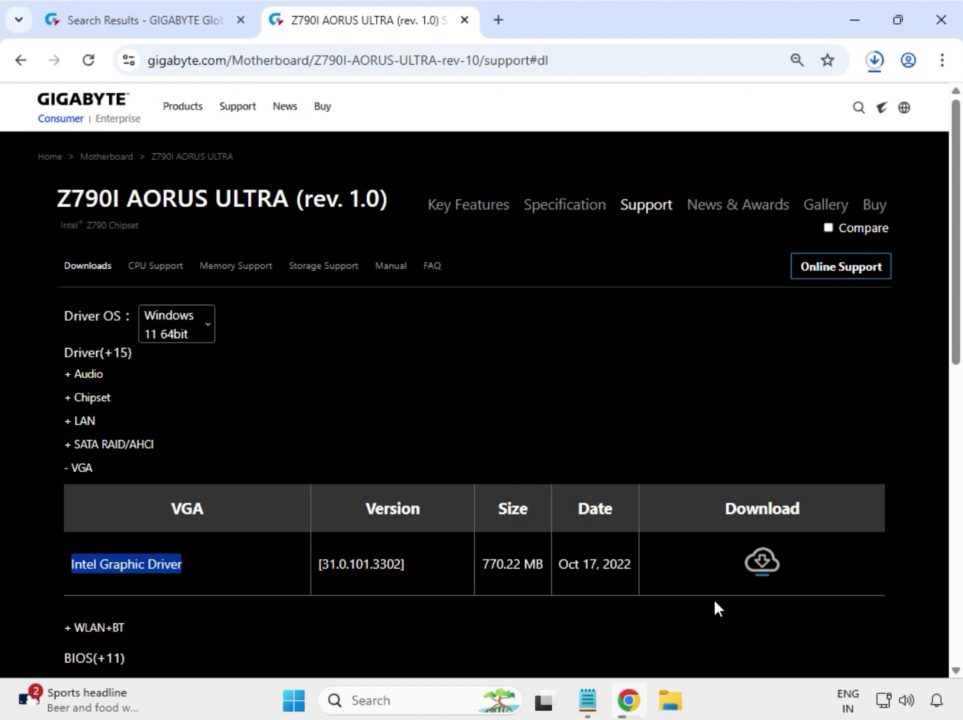
{"action": "left_click", "coordinate": [765, 564]}
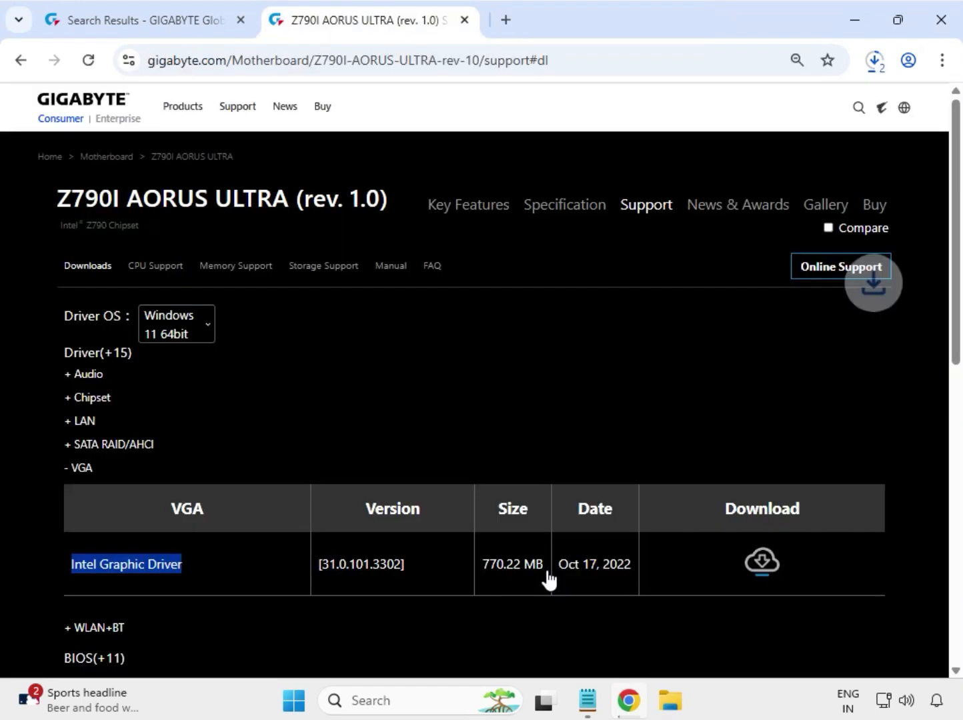
Step: Expand the WLAN+BT drivers and download both the Intel Killer Bluetooth Driver and the Intel Killer Wi-Fi AX1690 driver
{"action": "scroll", "coordinate": [257, 644], "scroll_direction": "down", "scroll_amount": 1}
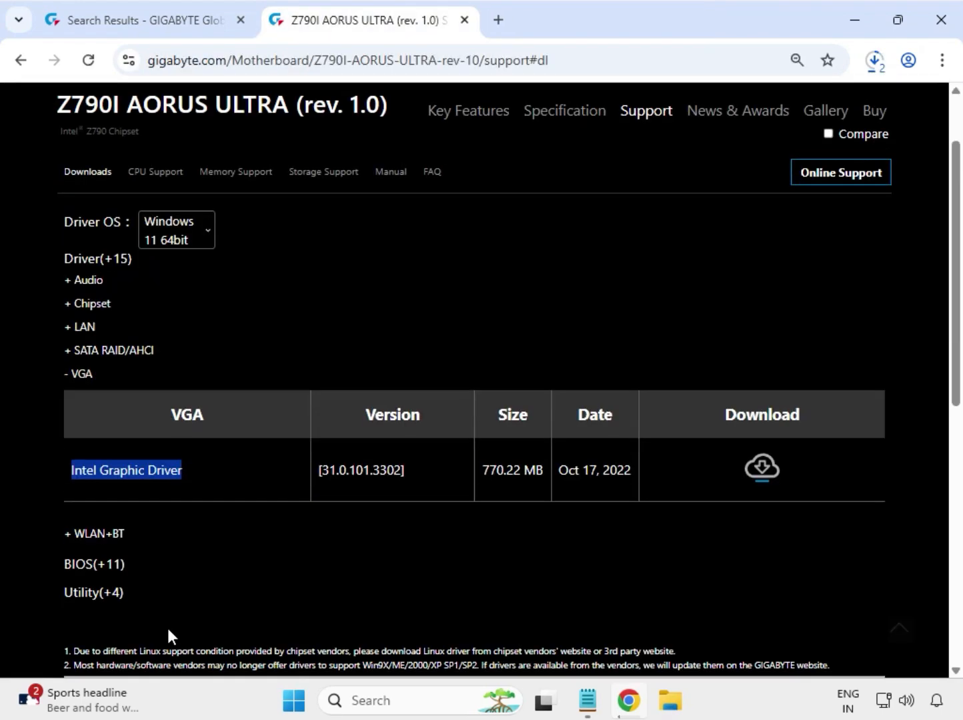
{"action": "left_click", "coordinate": [94, 537]}
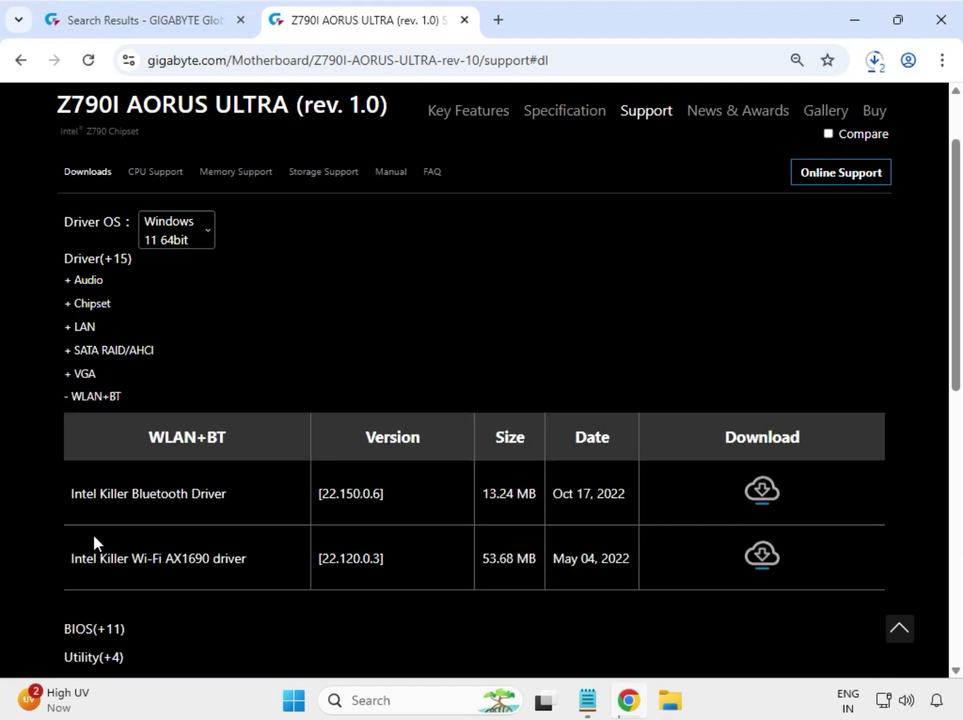
{"action": "left_click_drag", "start_coordinate": [133, 496], "coordinate": [244, 505]}
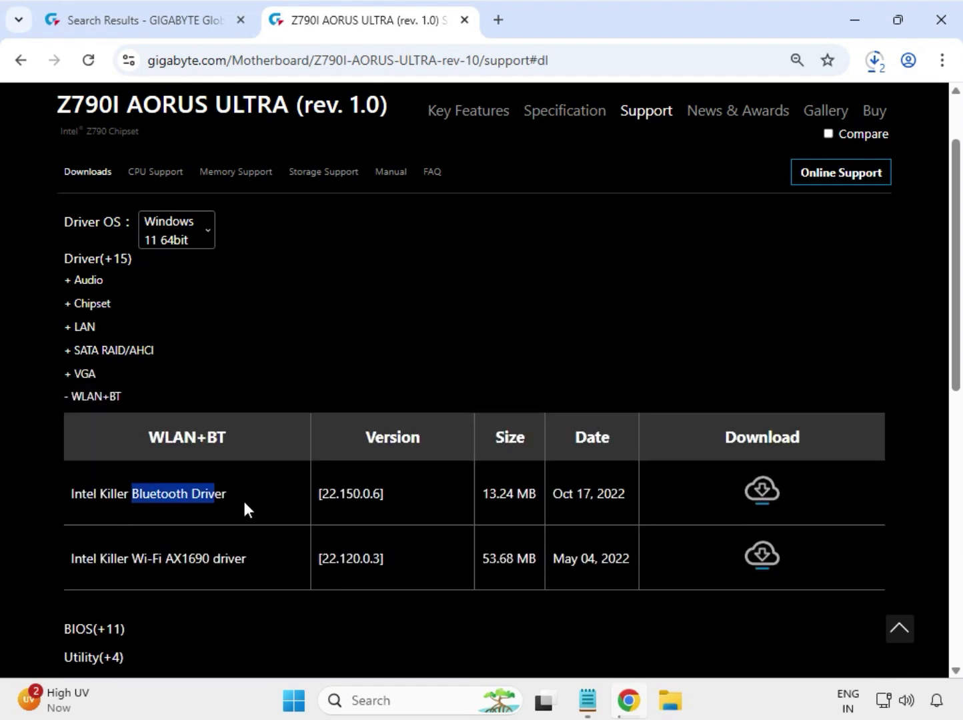
{"action": "left_click_drag", "start_coordinate": [138, 556], "coordinate": [250, 560]}
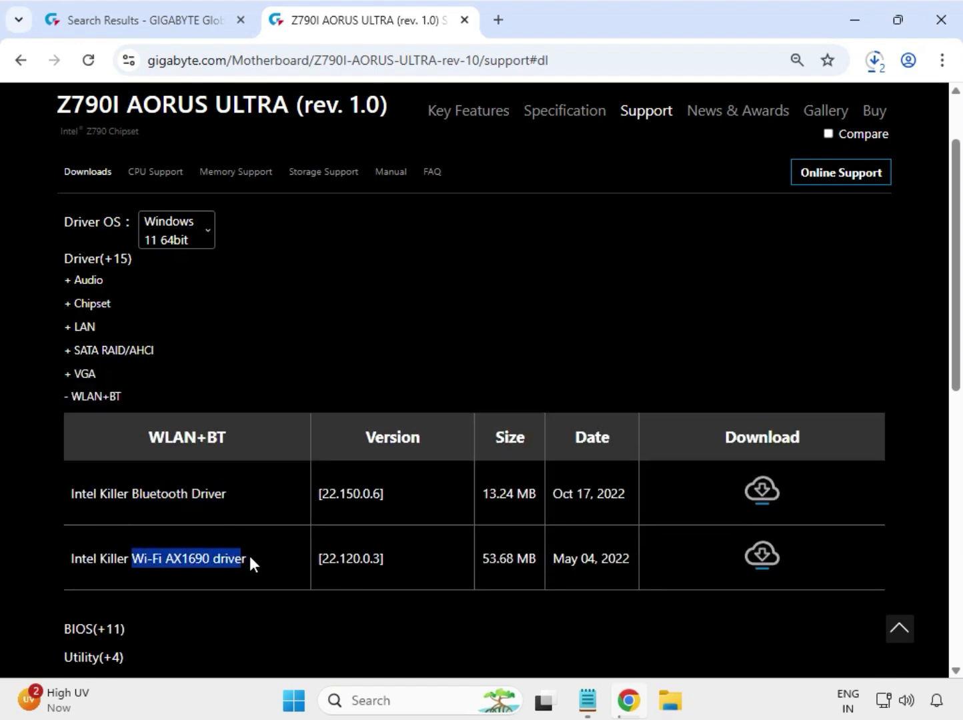
{"action": "left_click", "coordinate": [775, 494]}
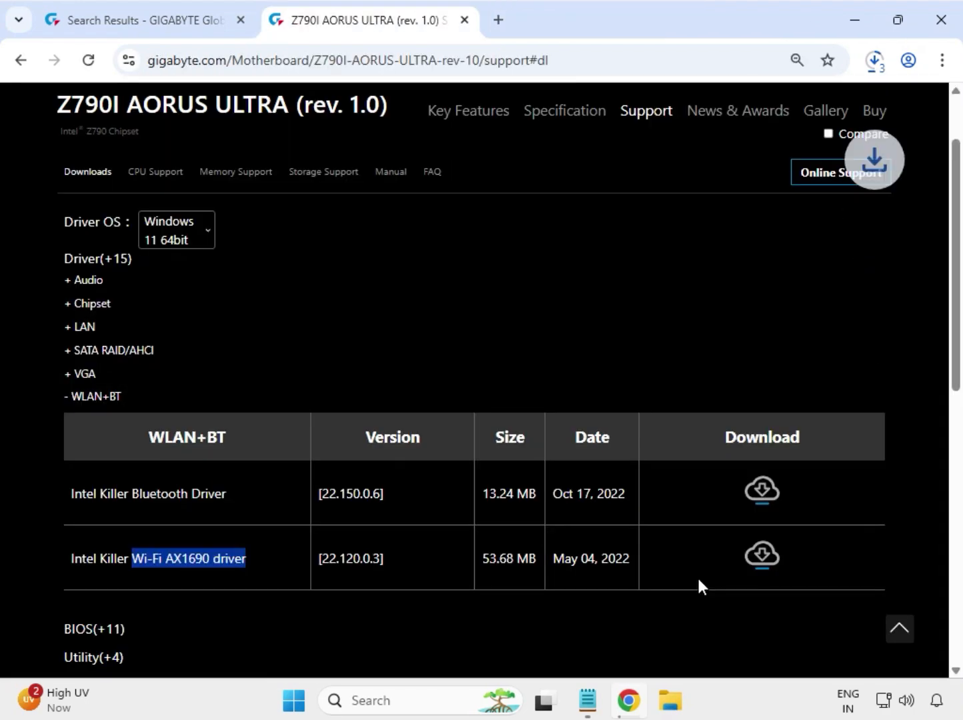
{"action": "left_click", "coordinate": [766, 559]}
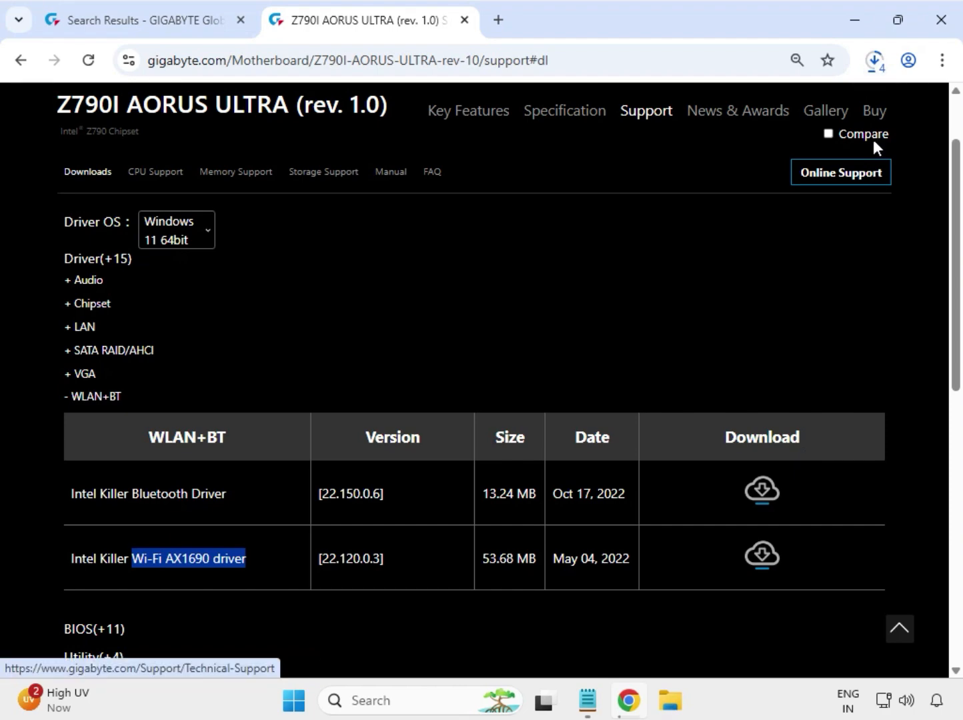
Step: Open the browser's download history and show the mb_driver_607_win10_22.150.0.6.zip file in its folder
{"action": "left_click", "coordinate": [942, 61]}
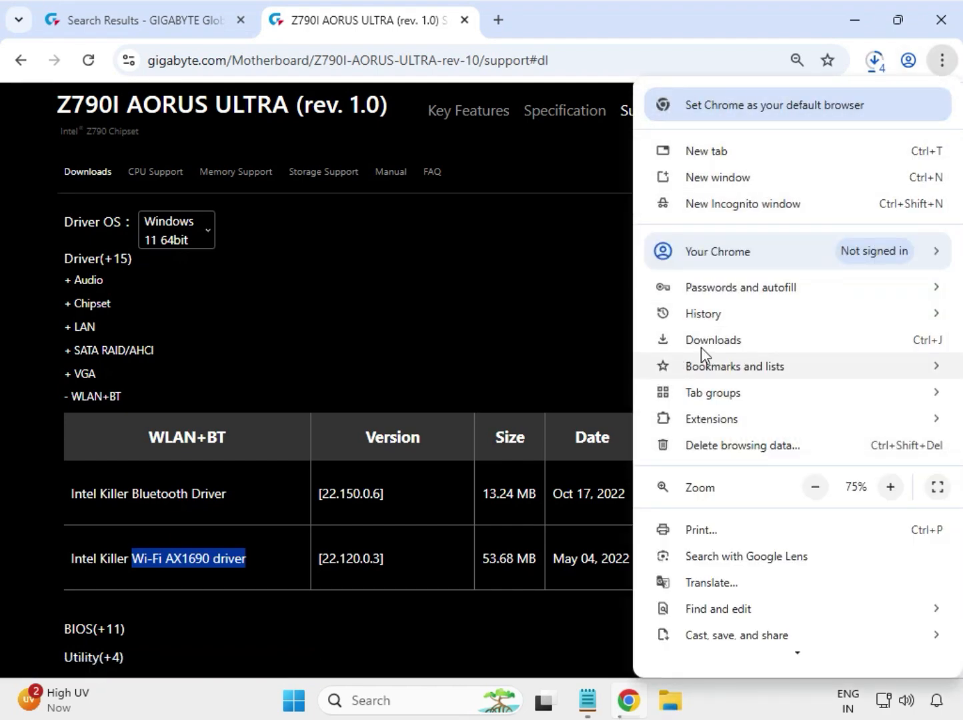
{"action": "left_click", "coordinate": [719, 343]}
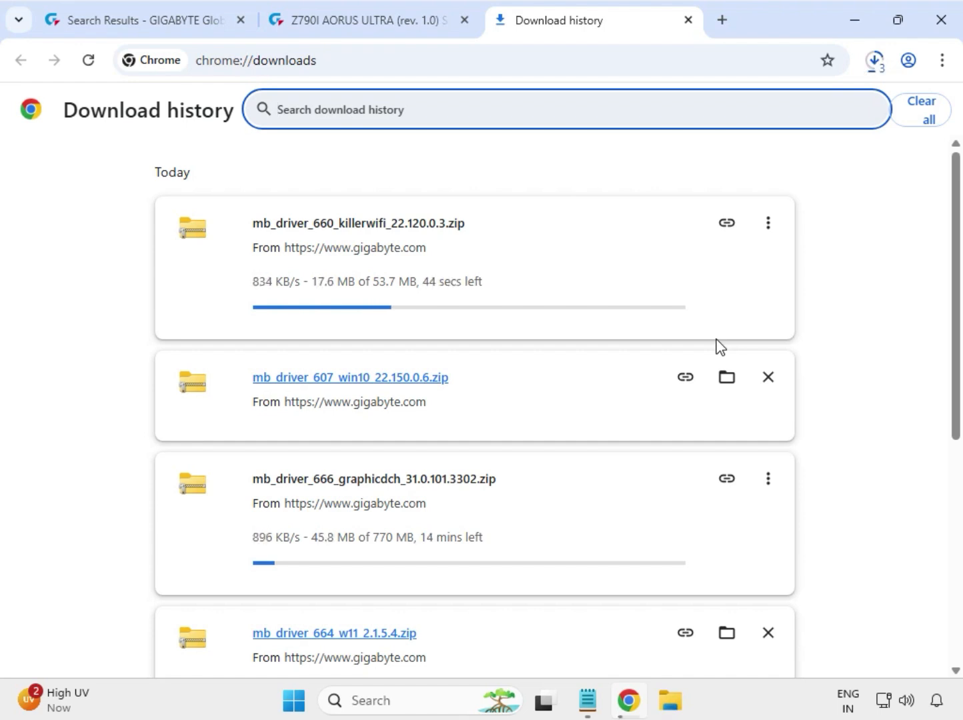
{"action": "left_click", "coordinate": [726, 378]}
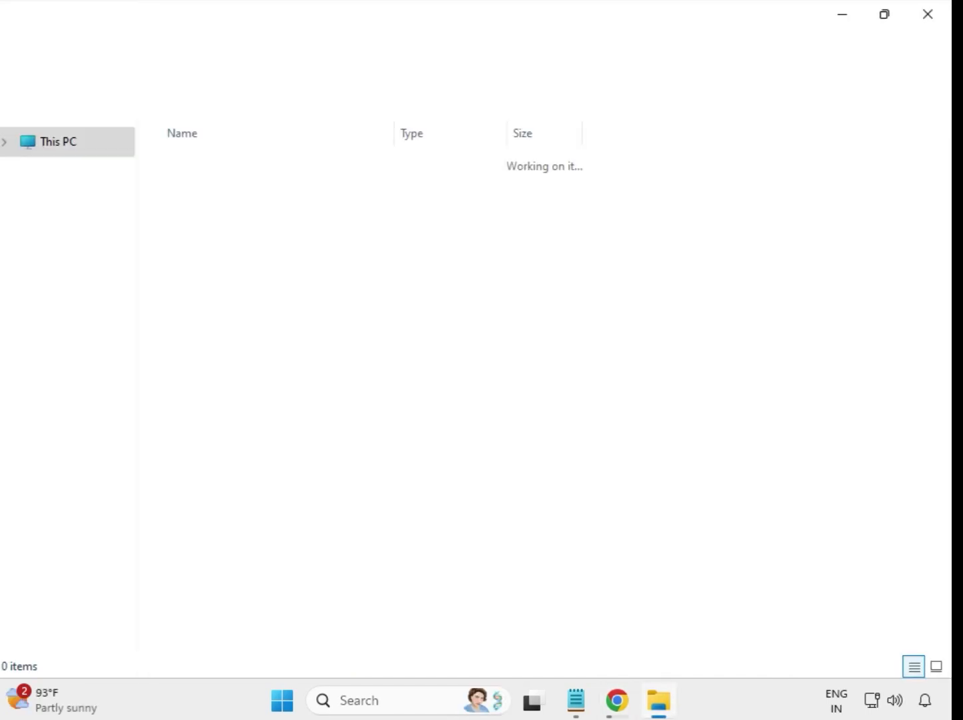
{"action": "left_click_drag", "start_coordinate": [356, 424], "coordinate": [329, 190]}
{"action": "left_click", "coordinate": [514, 441]}
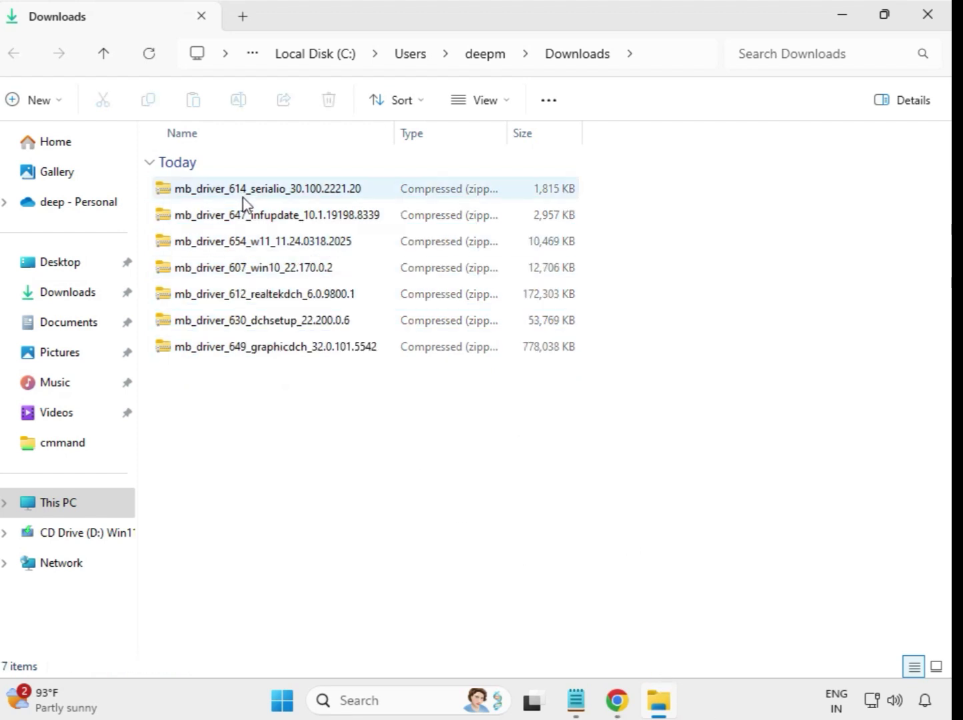
Step: Extract mb_driver_614_serialio_30.100.2221.20 into its own folder in Downloads and close the window showing the extracted files
{"action": "mouse_move", "coordinate": [243, 198]}
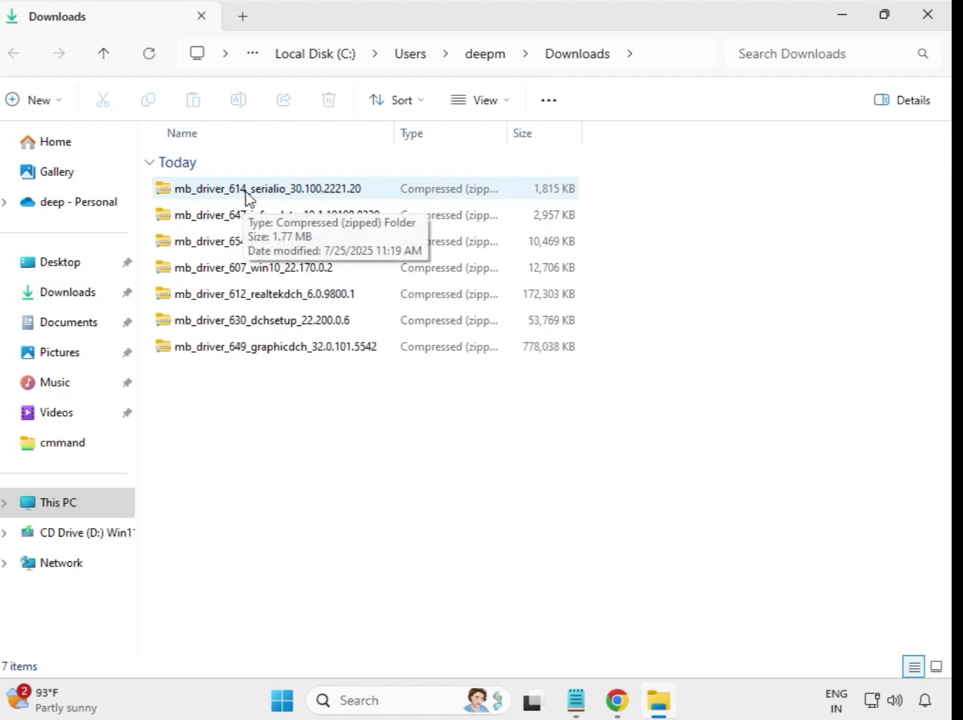
{"action": "left_click", "coordinate": [247, 193]}
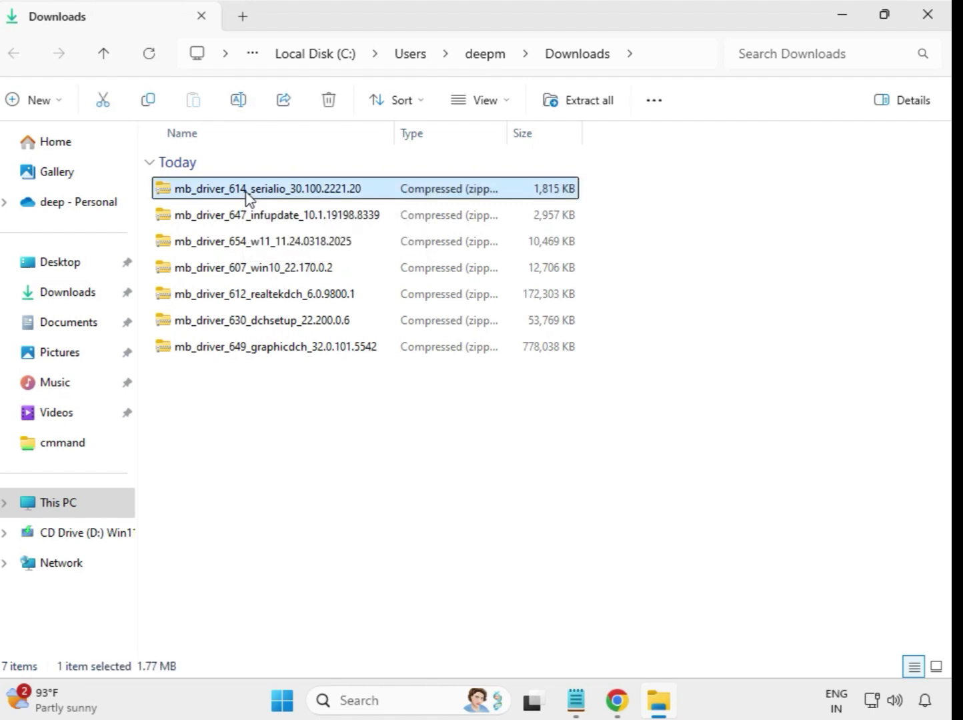
{"action": "right_click", "coordinate": [247, 197]}
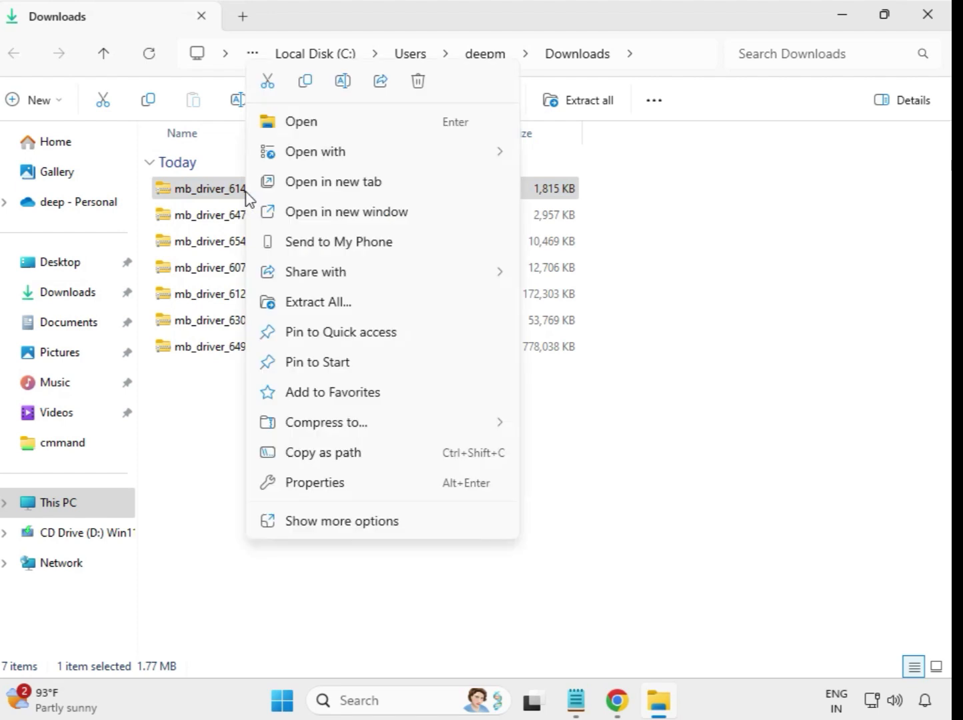
{"action": "left_click", "coordinate": [324, 303]}
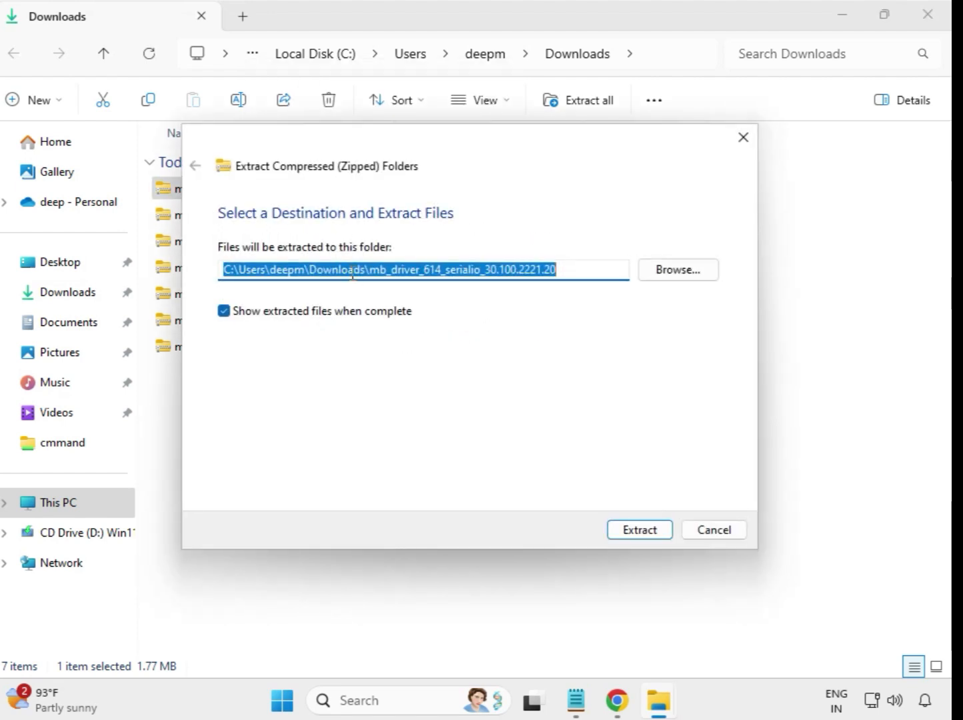
{"action": "left_click", "coordinate": [649, 531]}
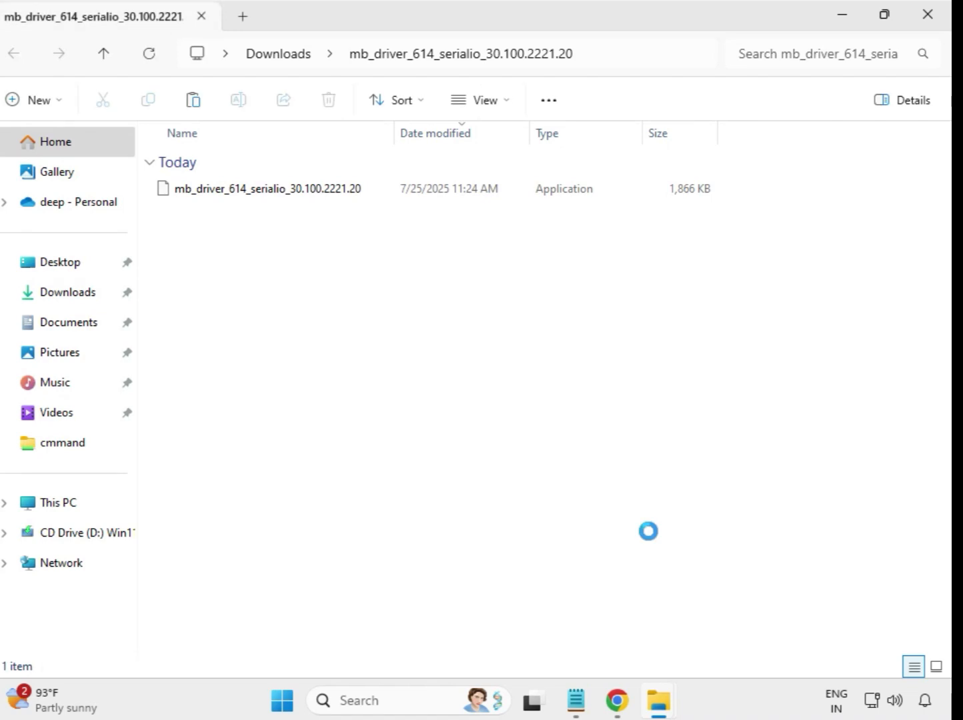
{"action": "left_click", "coordinate": [929, 16]}
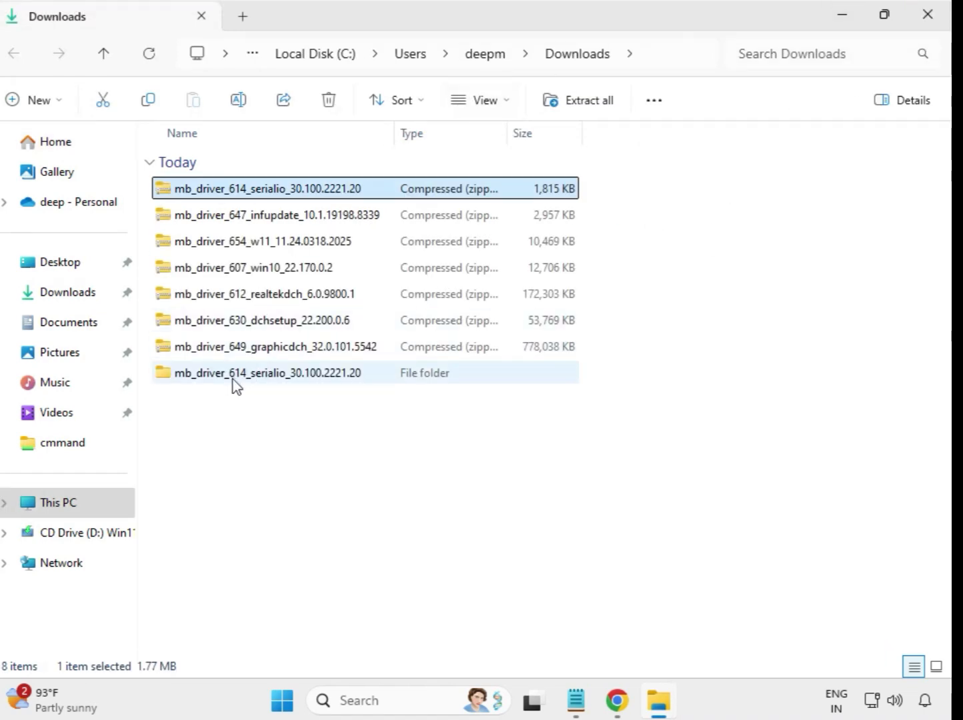
{"action": "left_click", "coordinate": [199, 377]}
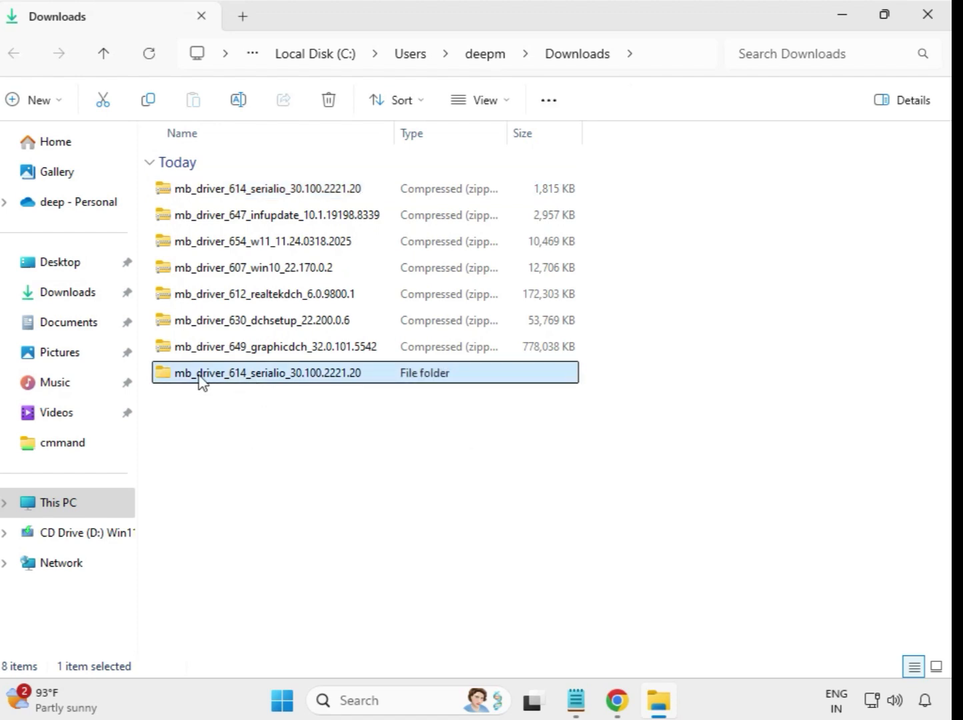
Step: Extract mb_driver_647_infupdate_10.1.19198.8339 into its own folder in Downloads and close the window showing the extracted files
{"action": "left_click", "coordinate": [253, 224]}
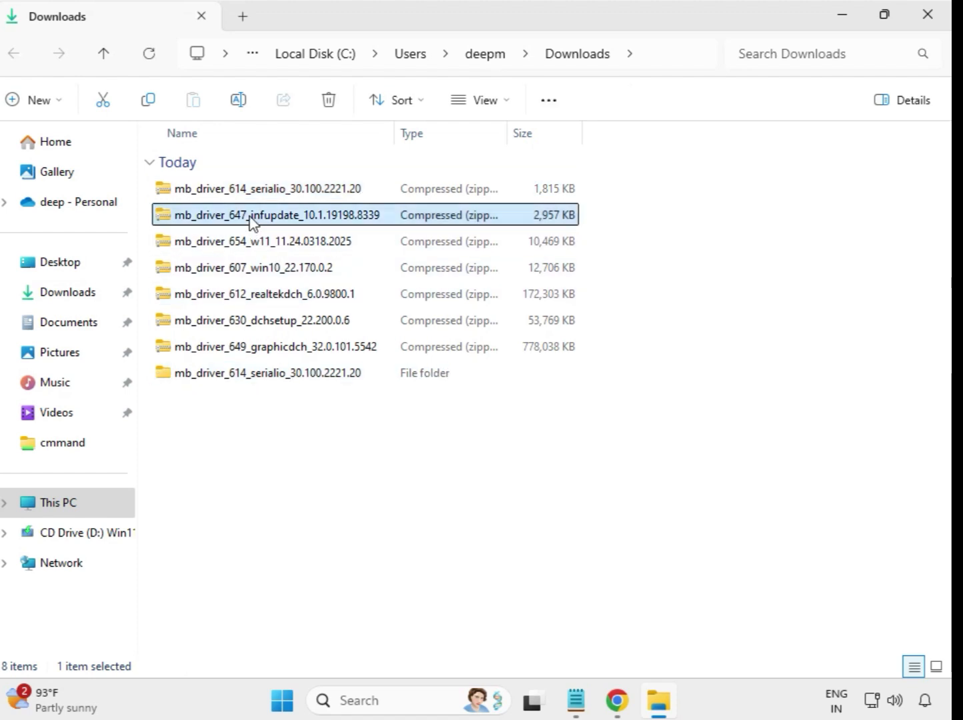
{"action": "right_click", "coordinate": [251, 222]}
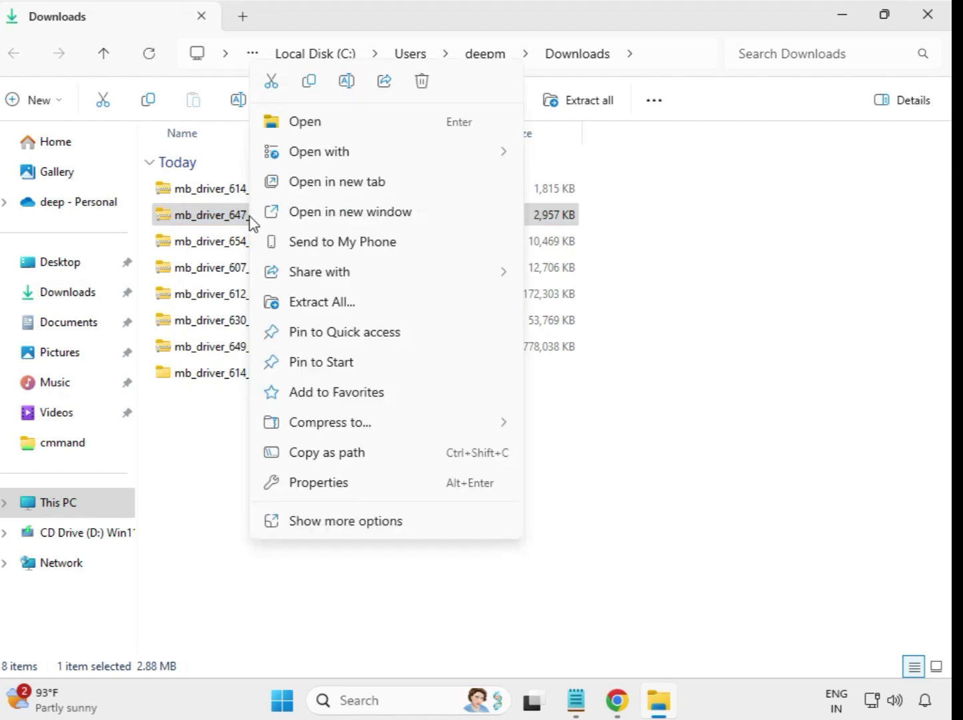
{"action": "left_click", "coordinate": [322, 312]}
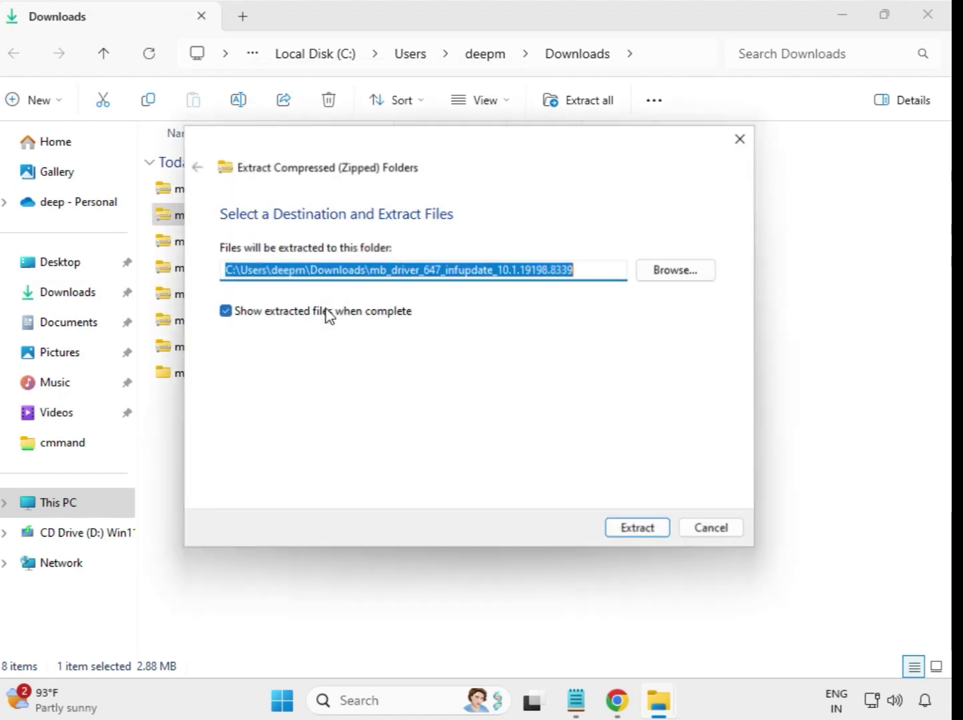
{"action": "left_click", "coordinate": [628, 534]}
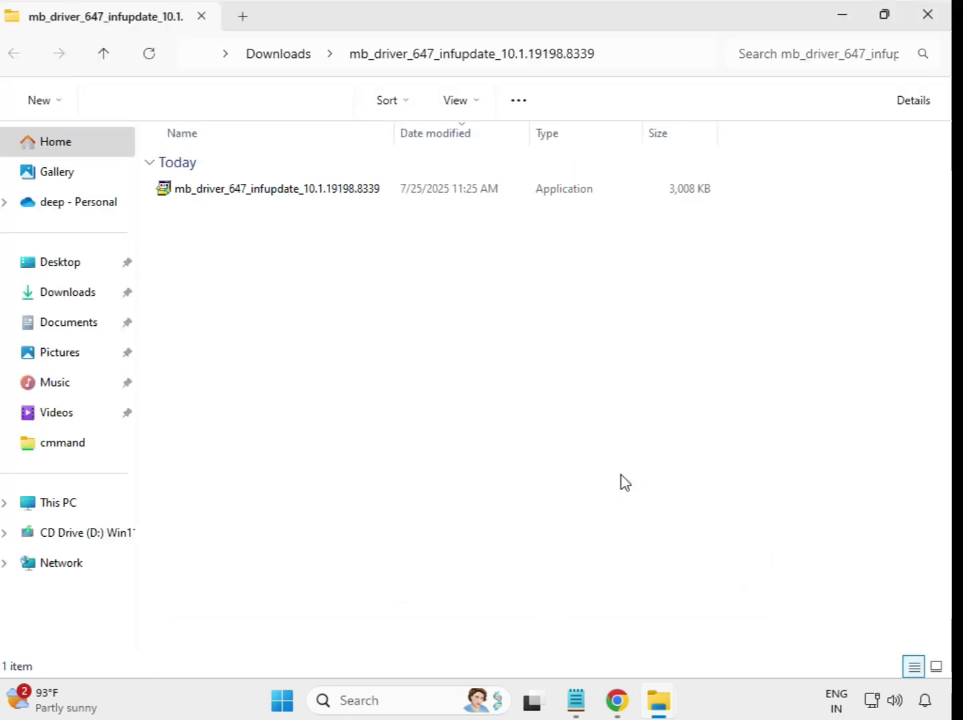
{"action": "left_click", "coordinate": [928, 15]}
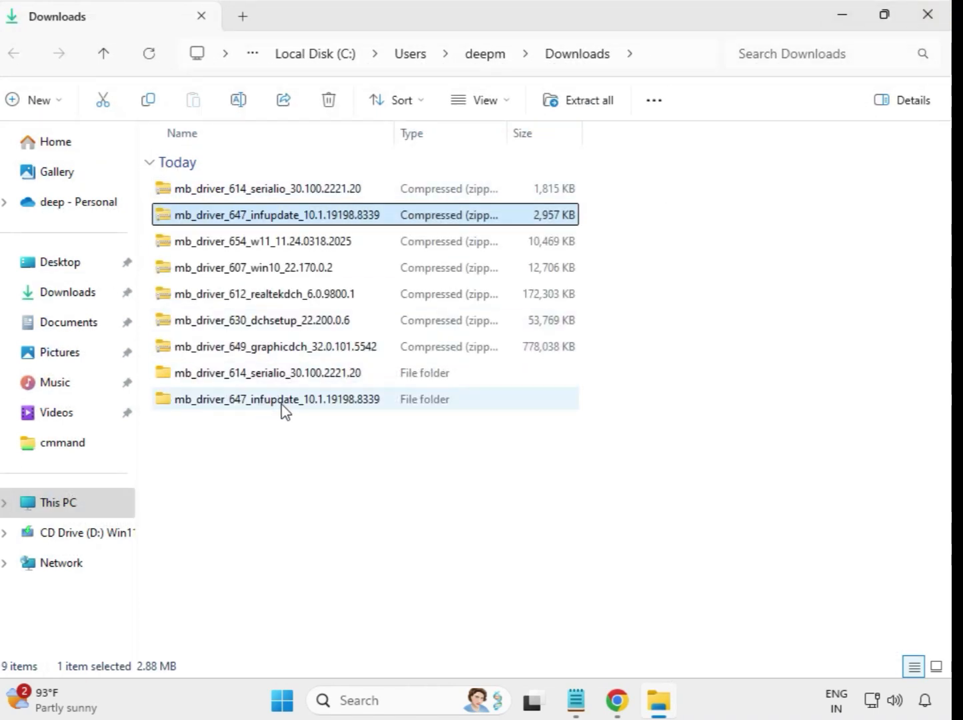
Step: Extract mb_driver_654_w11_11.24.0318.2025 into its own folder in Downloads and close the window showing the extracted files
{"action": "left_click", "coordinate": [247, 244]}
{"action": "right_click", "coordinate": [247, 252]}
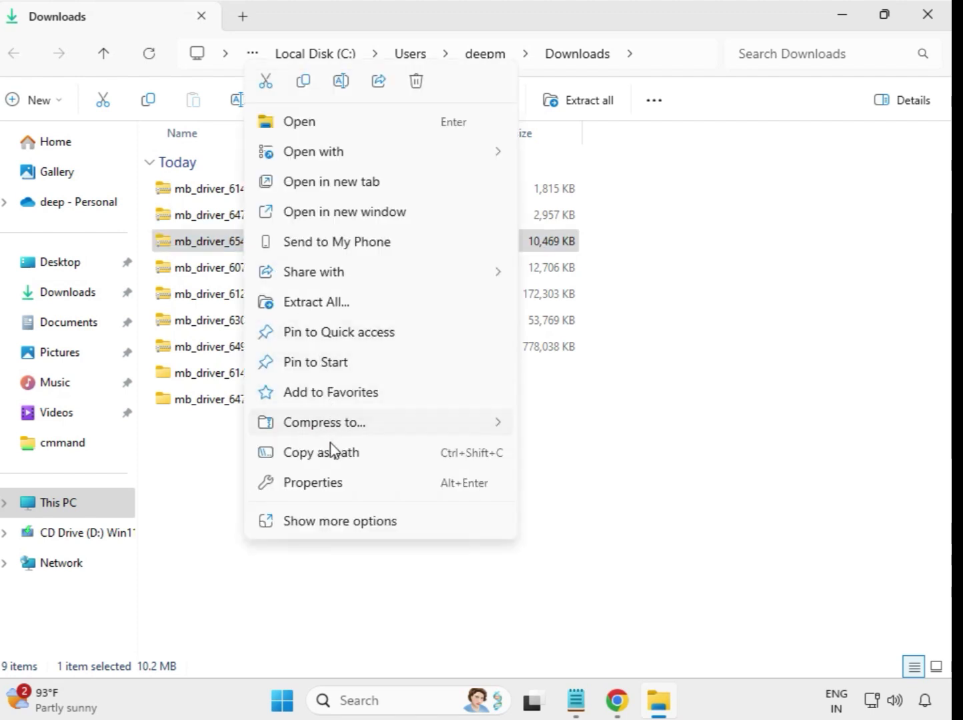
{"action": "left_click", "coordinate": [328, 303]}
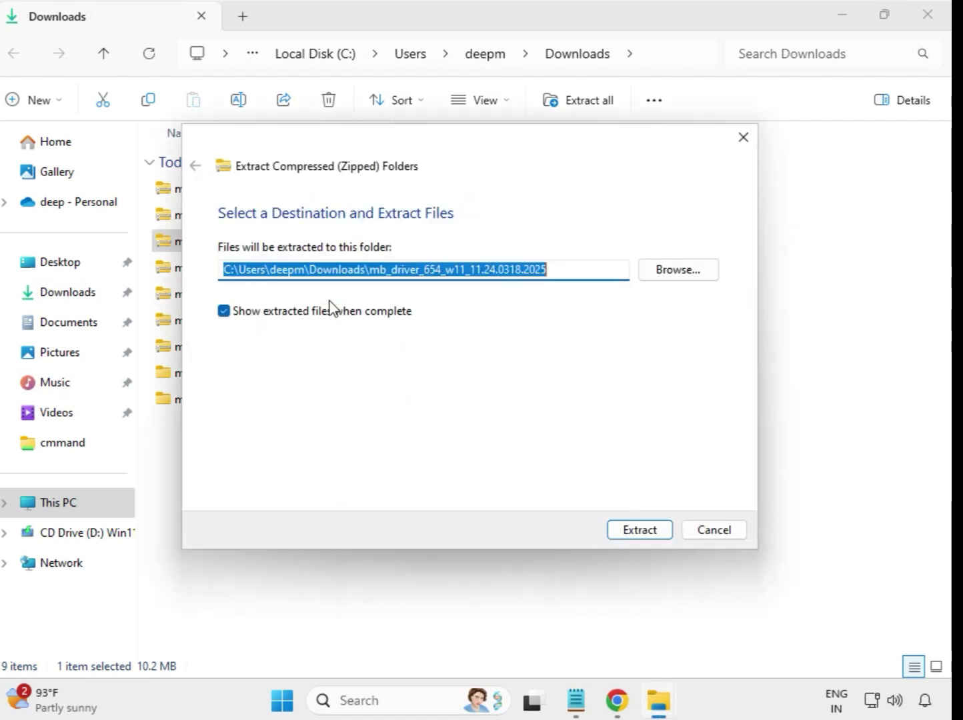
{"action": "left_click", "coordinate": [624, 531]}
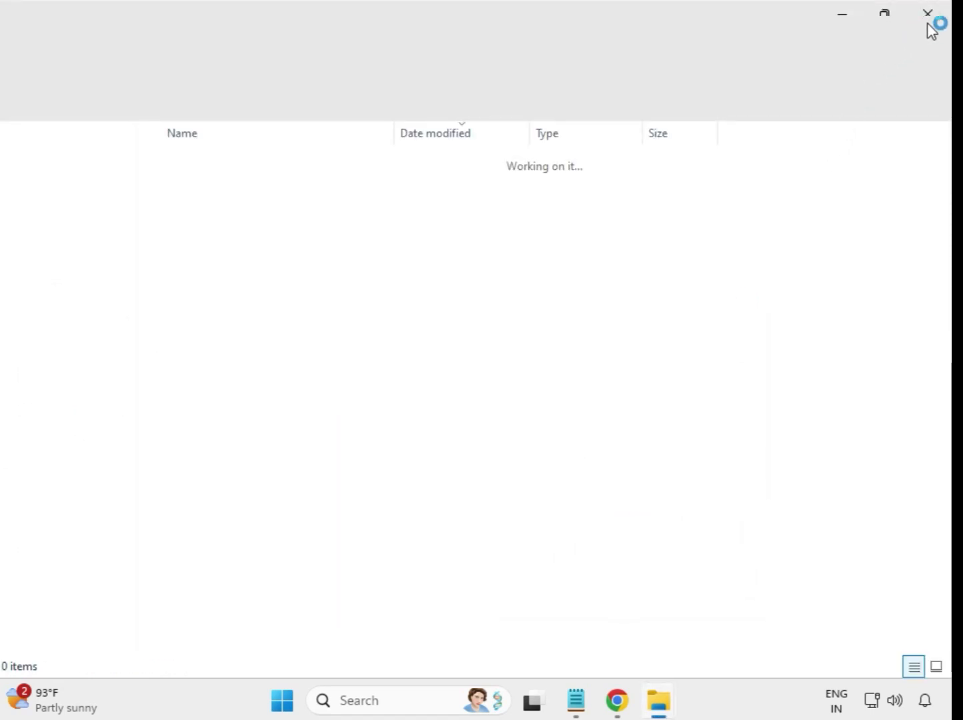
{"action": "left_click", "coordinate": [933, 23]}
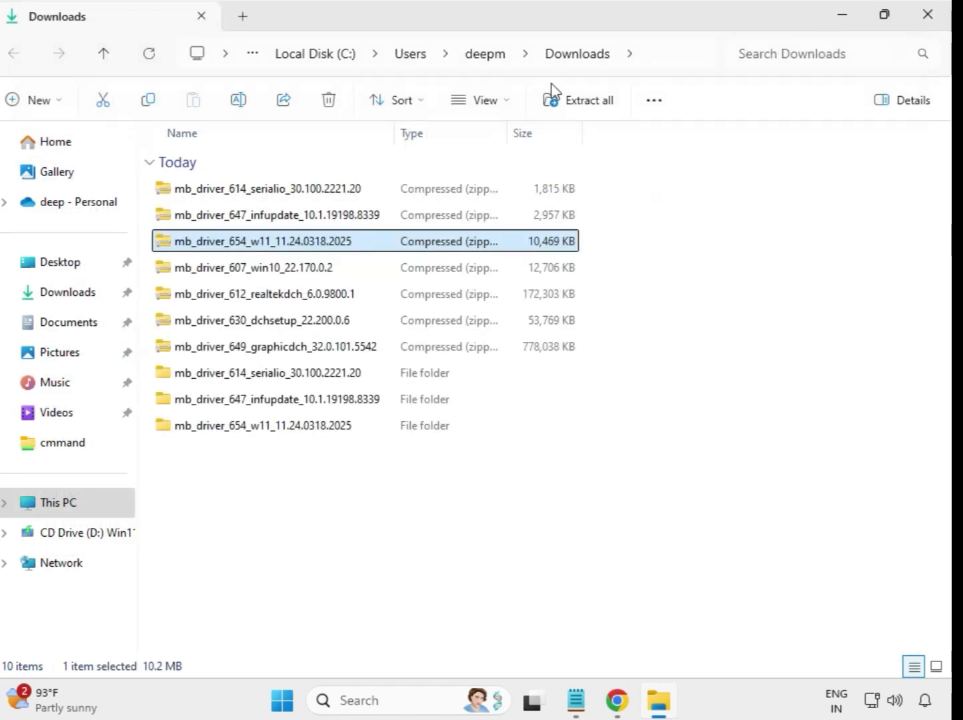
Step: Extract mb_driver_607_win10_22.170.0.2 into its own folder in Downloads and close the window showing the extracted files
{"action": "left_click", "coordinate": [220, 274]}
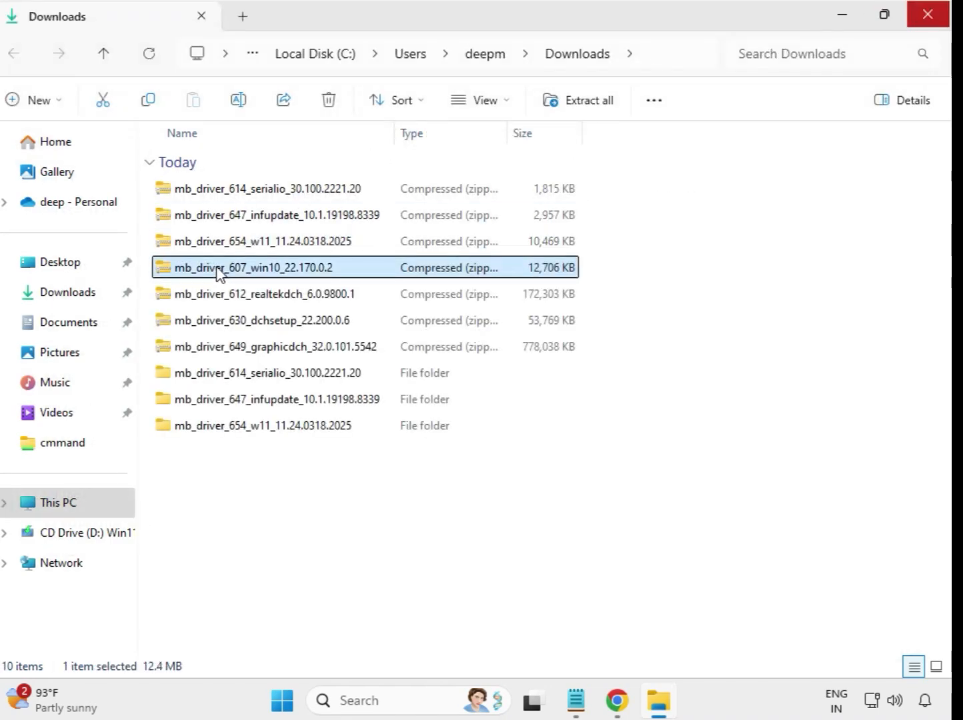
{"action": "right_click", "coordinate": [220, 273]}
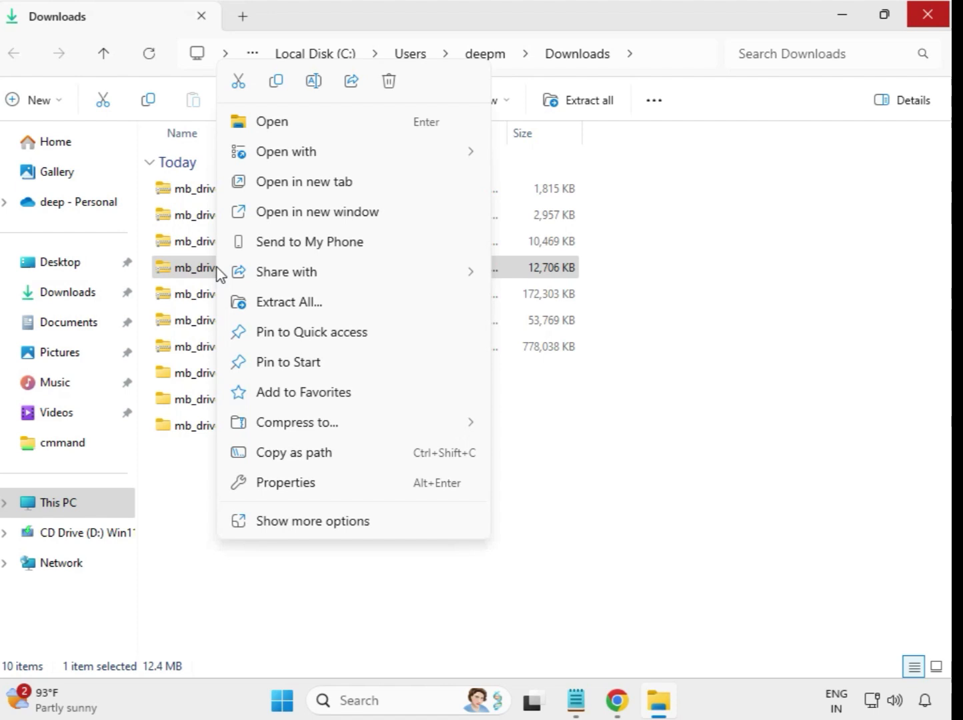
{"action": "left_click", "coordinate": [283, 302]}
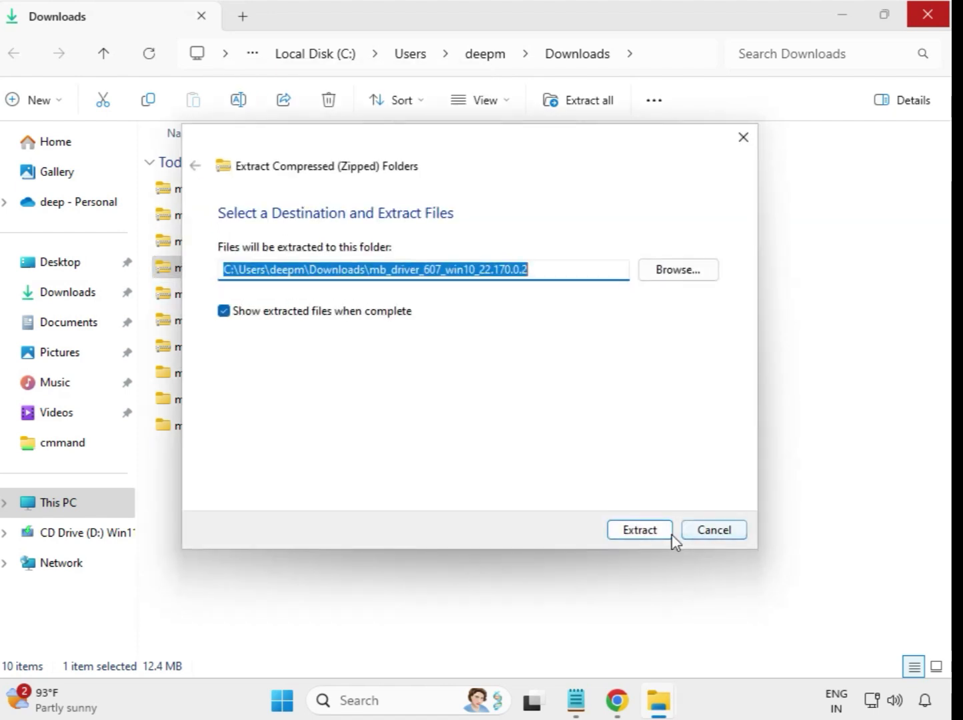
{"action": "left_click", "coordinate": [645, 531]}
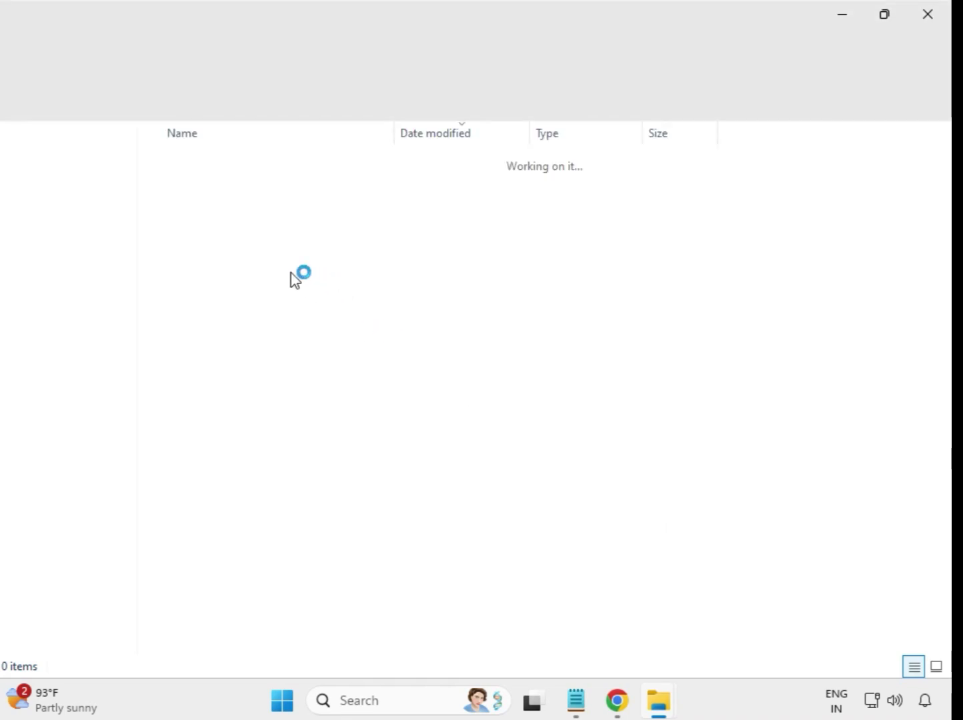
{"action": "left_click", "coordinate": [927, 14]}
Step: Extract mb_driver_612_realtekdch_6.0.9800.1 into its own folder in Downloads and close the window showing the extracted files
{"action": "left_click", "coordinate": [273, 304]}
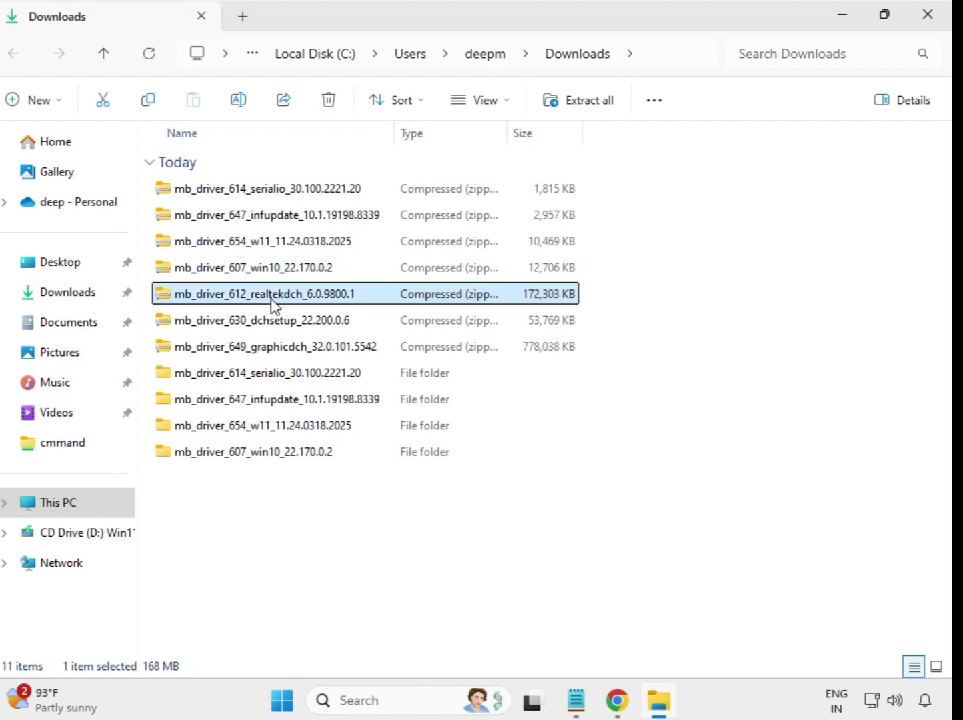
{"action": "right_click", "coordinate": [273, 305]}
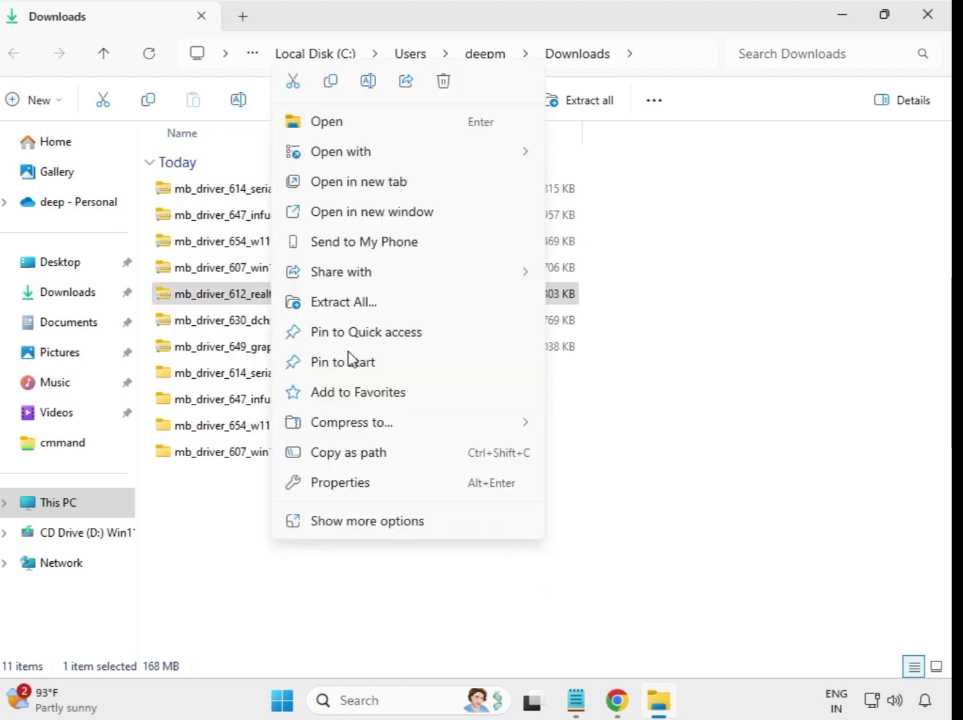
{"action": "left_click", "coordinate": [373, 305]}
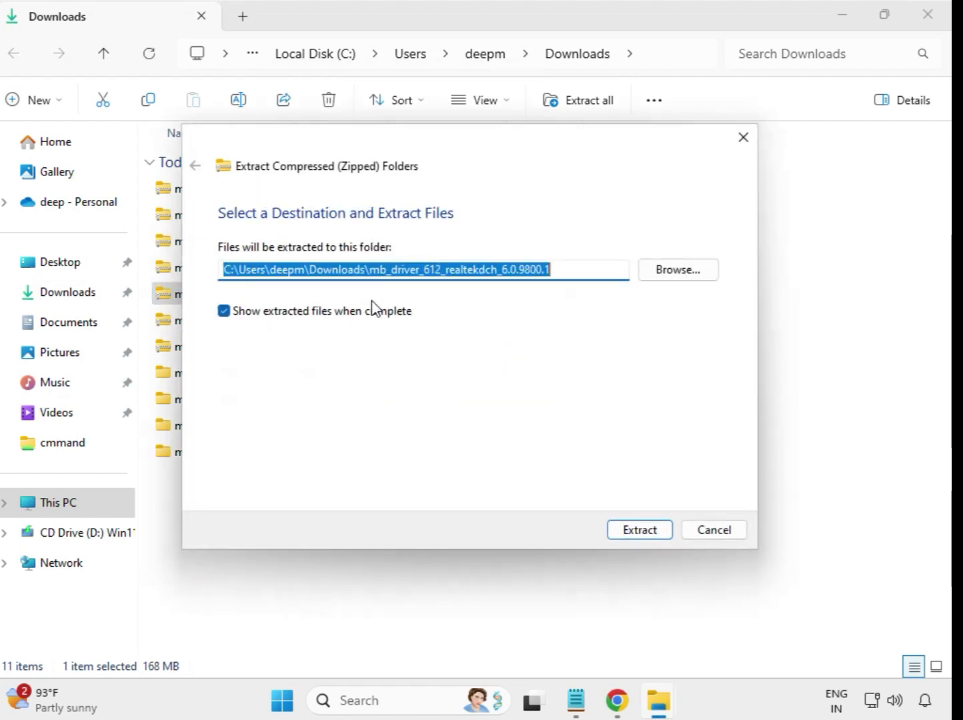
{"action": "left_click", "coordinate": [634, 535]}
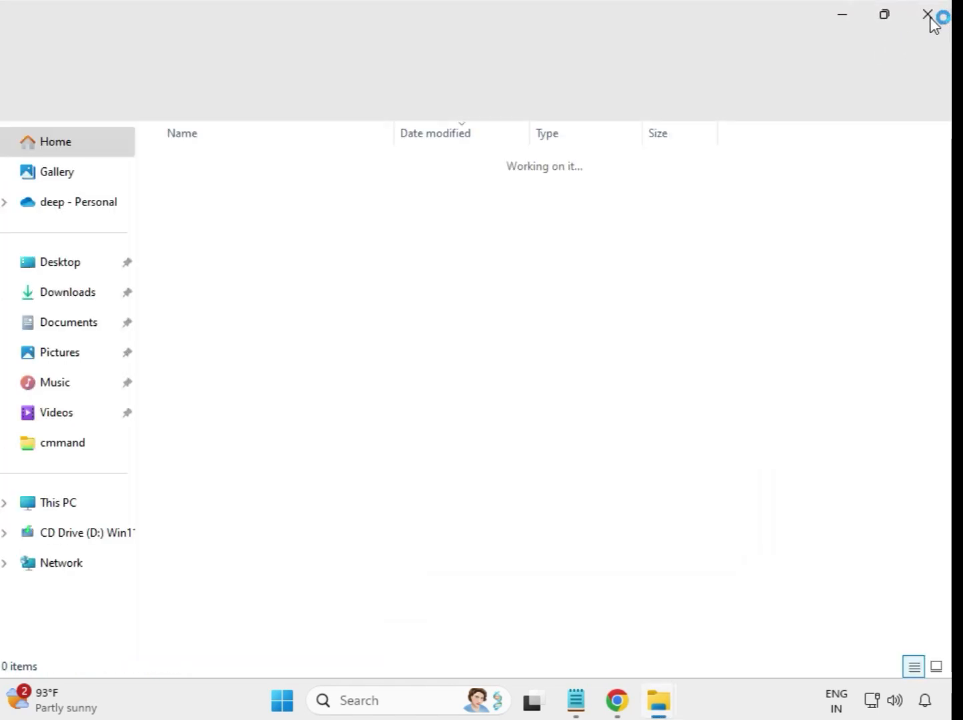
{"action": "left_click", "coordinate": [931, 23]}
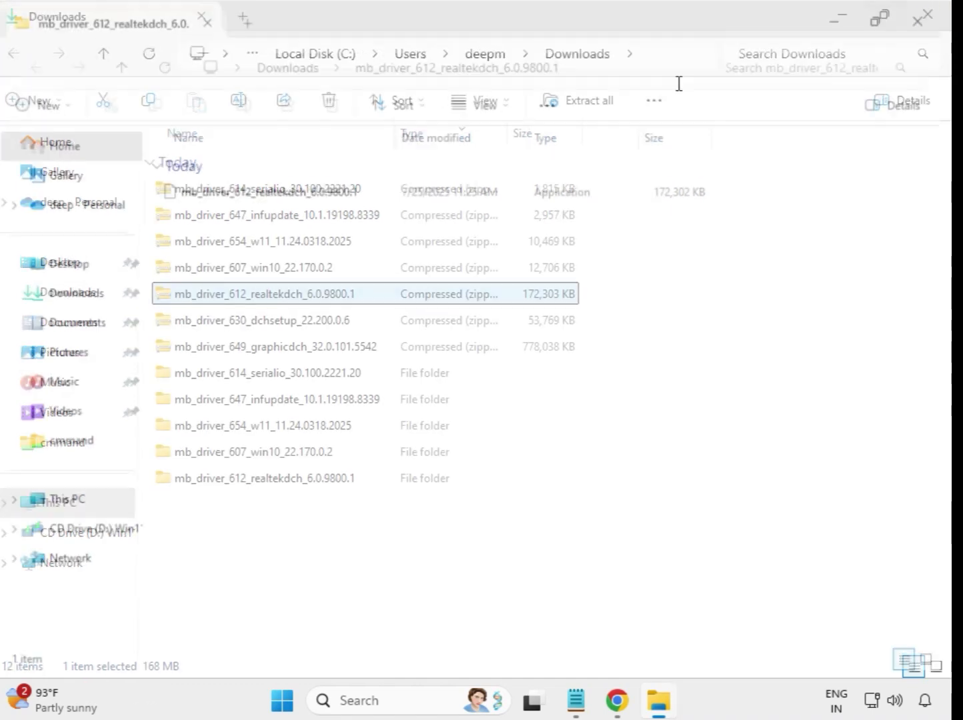
Step: Extract mb_driver_630_dchsetup_22.200.0.6 into its own folder in Downloads and close the window showing the extracted files
{"action": "left_click", "coordinate": [267, 325]}
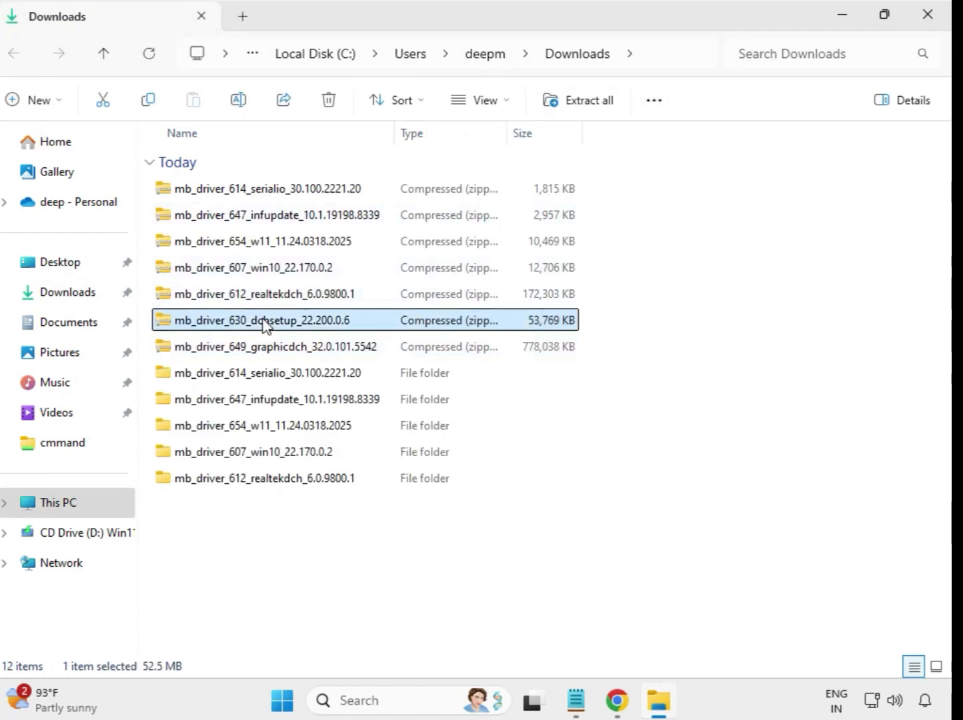
{"action": "right_click", "coordinate": [266, 326]}
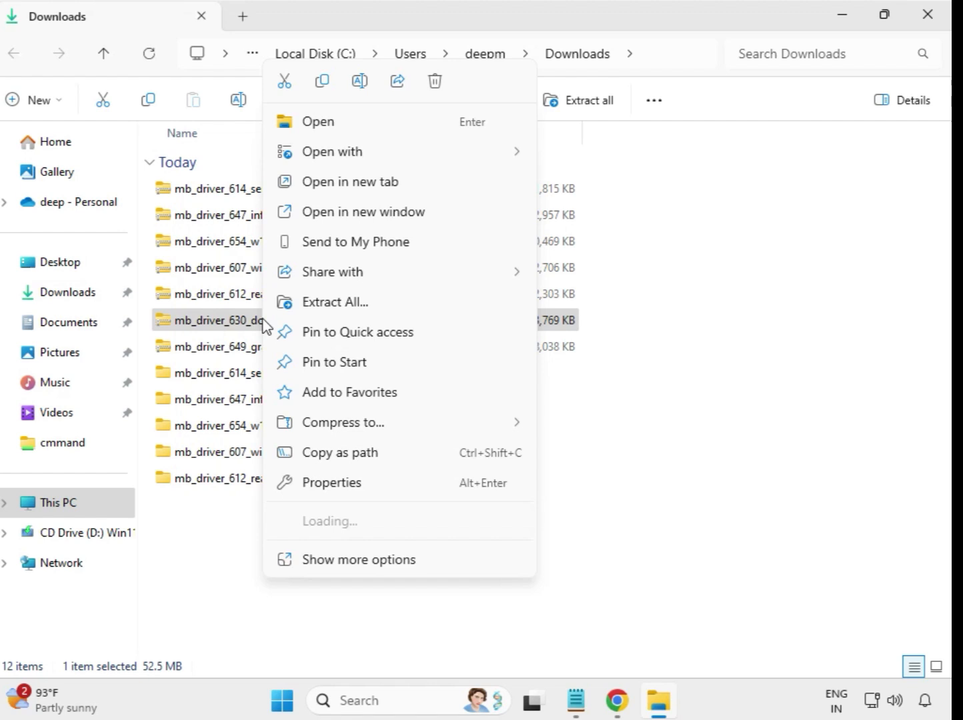
{"action": "left_click", "coordinate": [324, 310]}
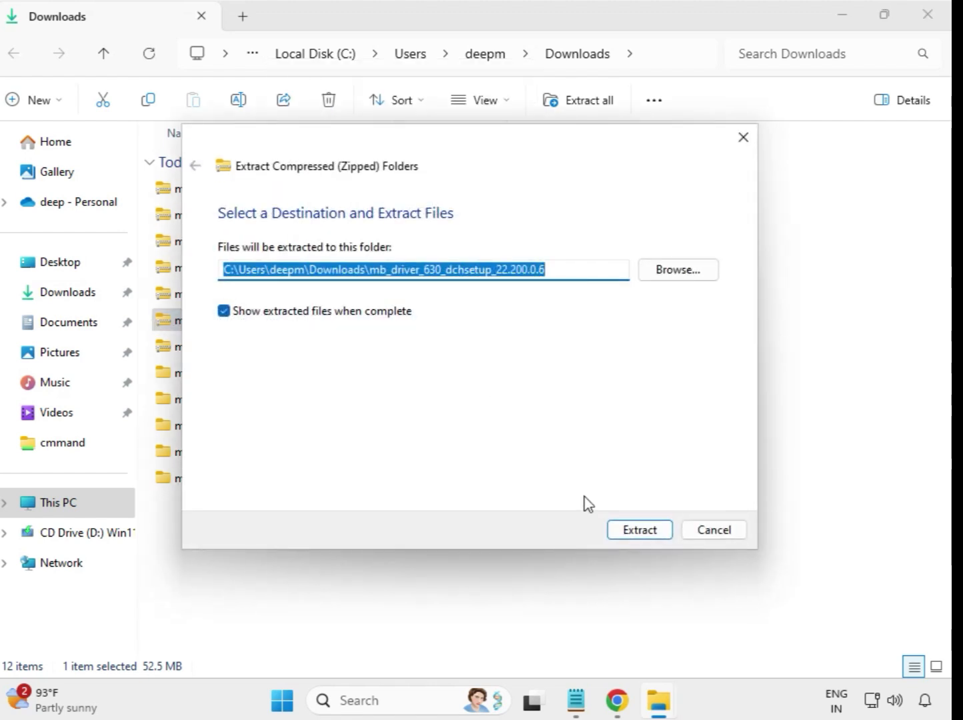
{"action": "left_click", "coordinate": [635, 532]}
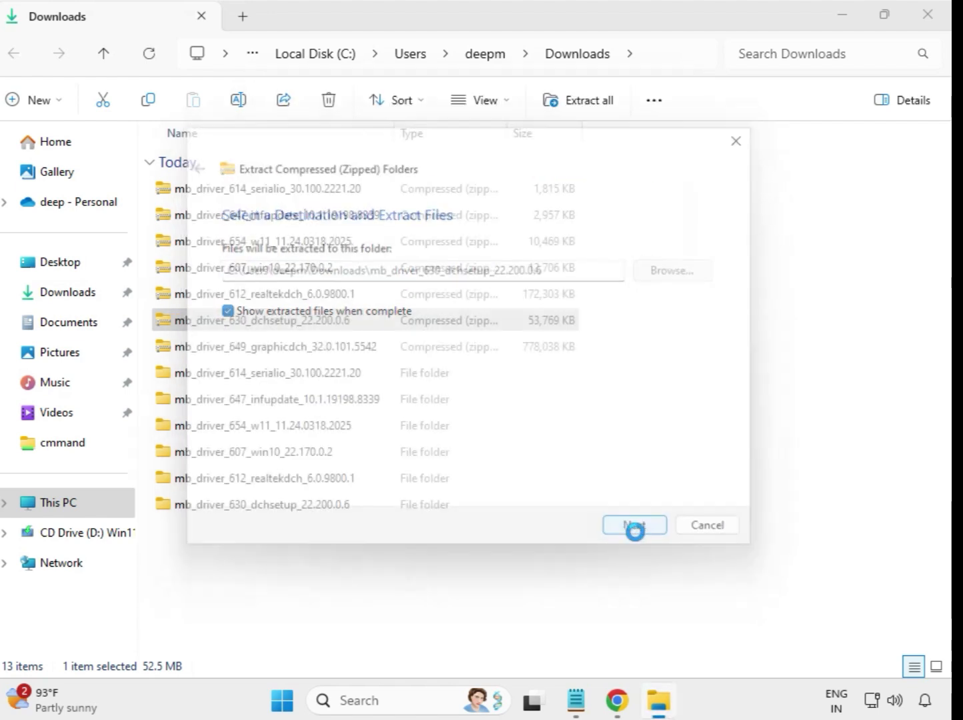
{"action": "left_click", "coordinate": [927, 15]}
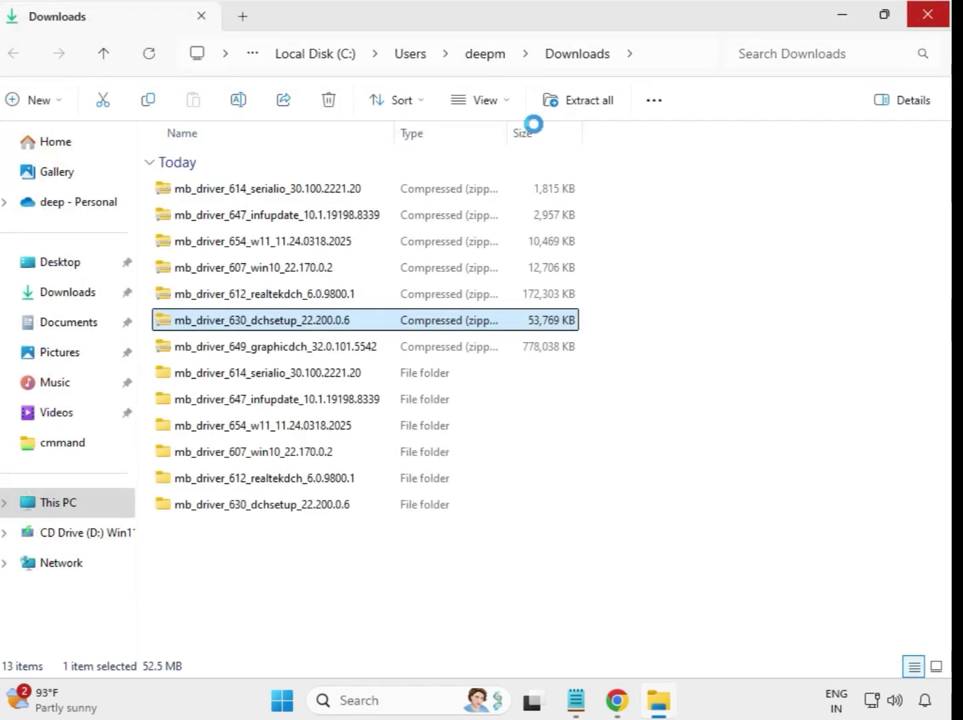
Step: Extract mb_driver_649_graphicdch_32.0.101.5542 into its own folder in Downloads and close the window showing the extracted files
{"action": "left_click", "coordinate": [292, 353]}
{"action": "right_click", "coordinate": [291, 354]}
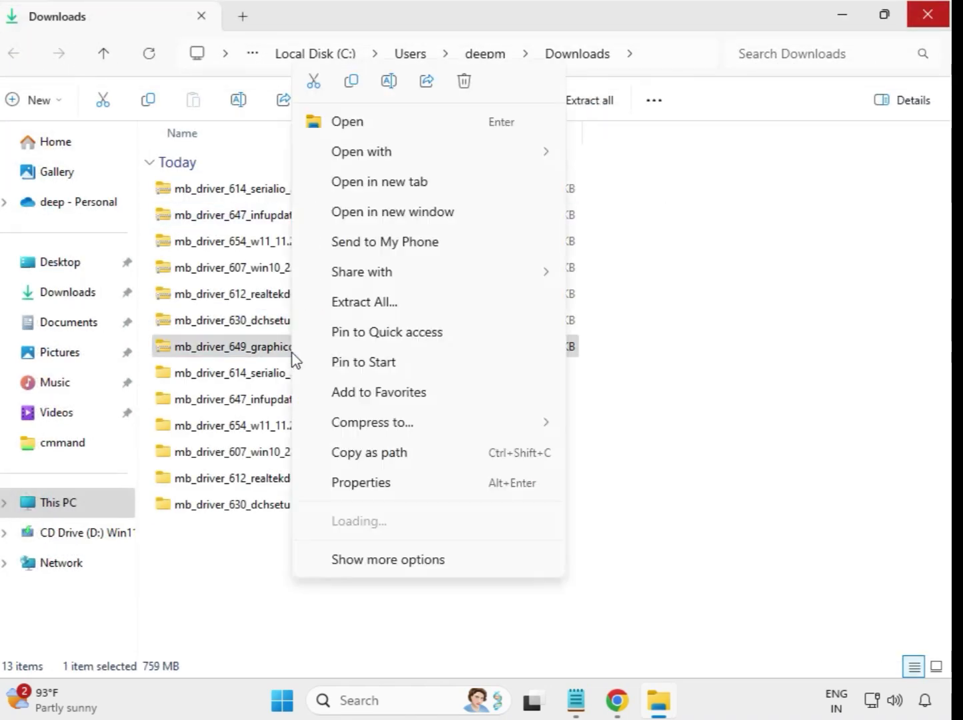
{"action": "left_click", "coordinate": [382, 303]}
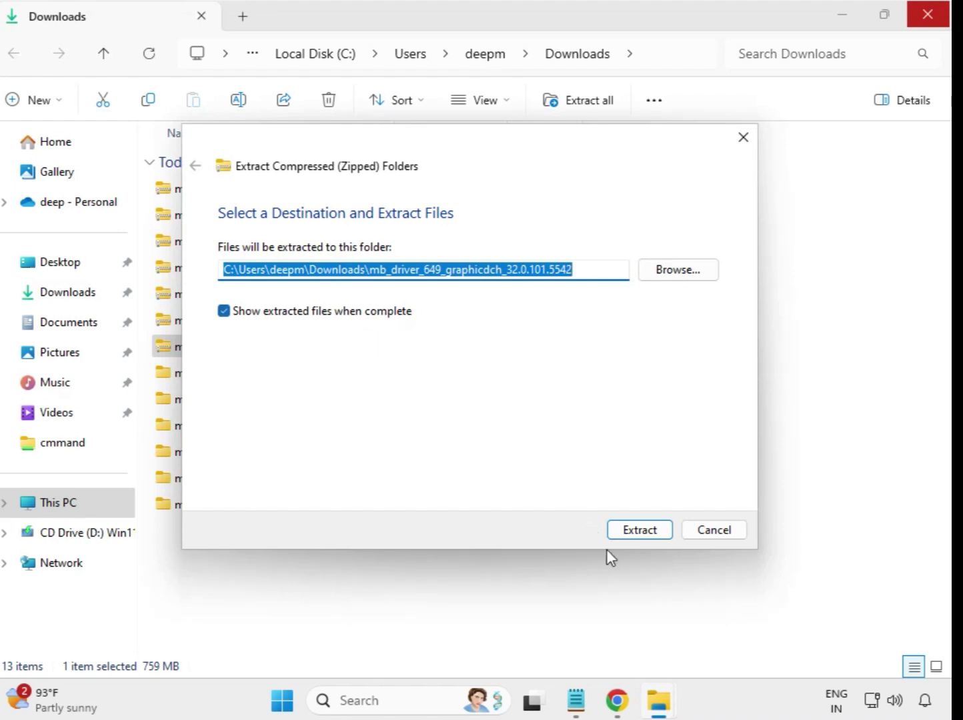
{"action": "left_click", "coordinate": [639, 531]}
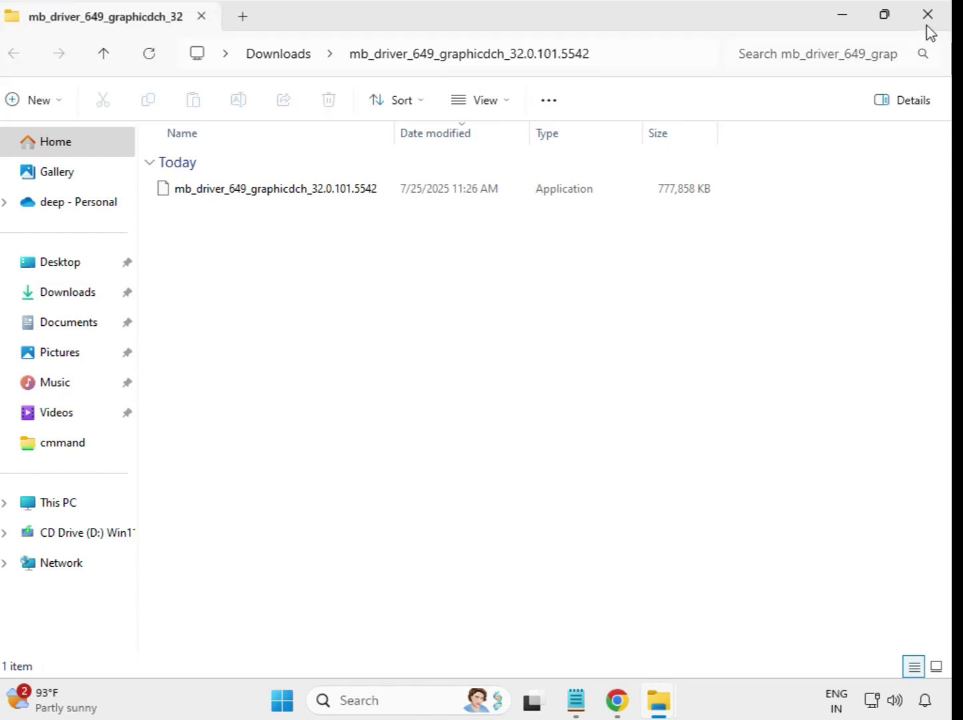
{"action": "left_click", "coordinate": [928, 16]}
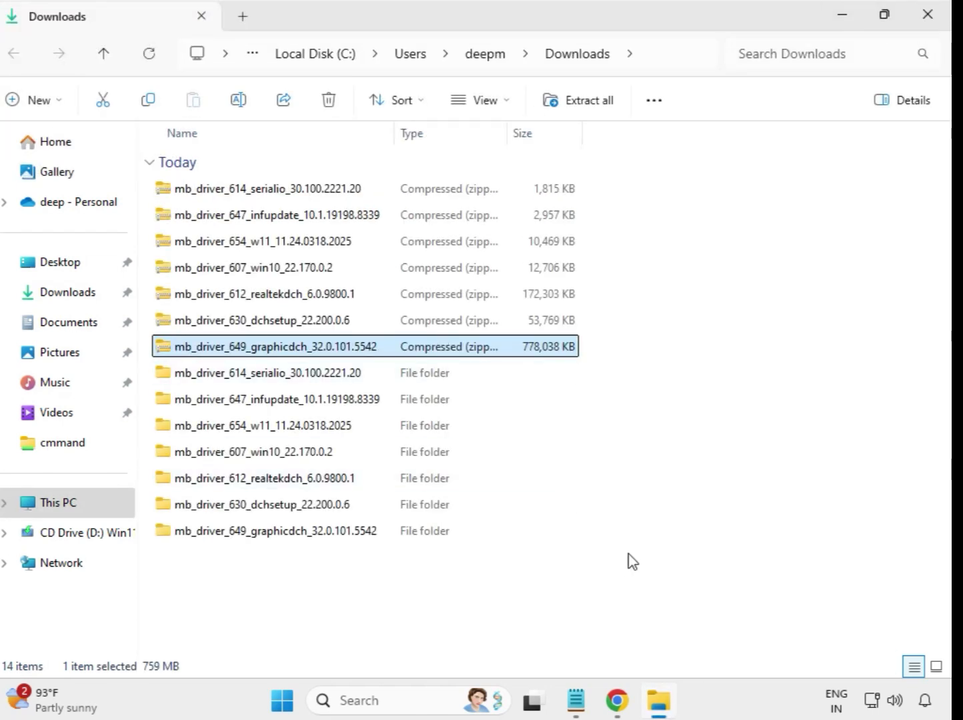
Step: Refresh the Downloads folder listing and leave all of its items deselected
{"action": "left_click", "coordinate": [450, 599]}
{"action": "right_click", "coordinate": [358, 580]}
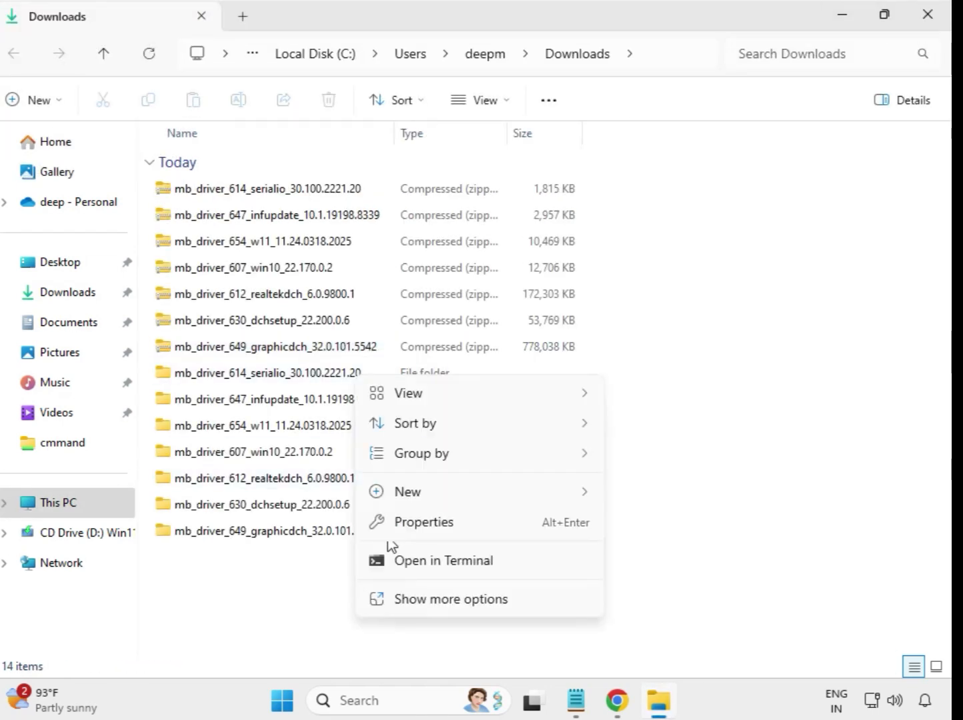
{"action": "left_click", "coordinate": [464, 599]}
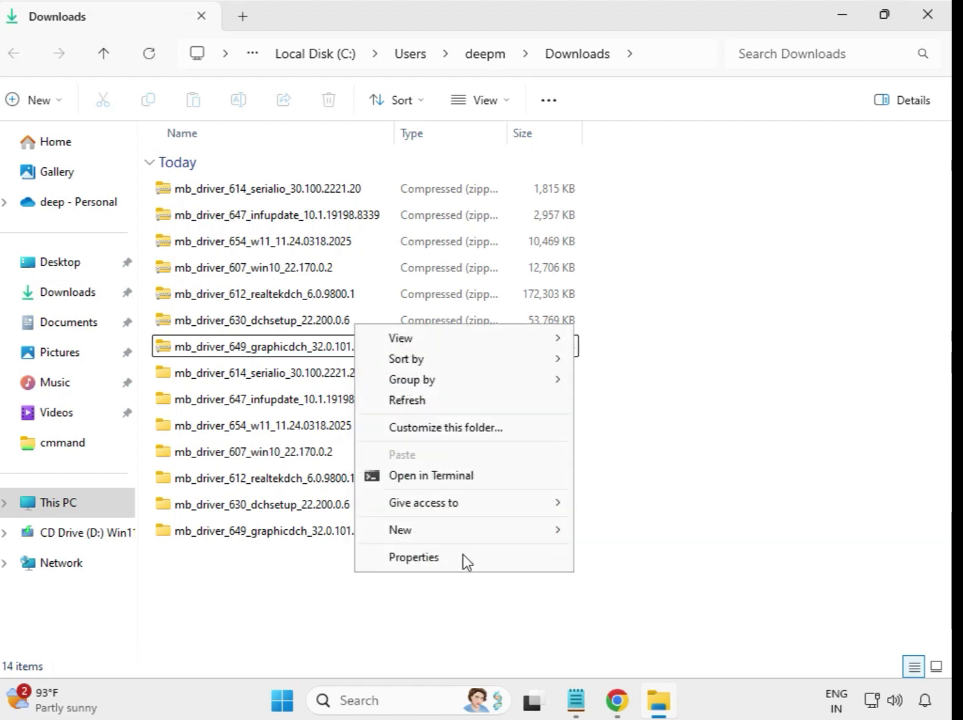
{"action": "left_click", "coordinate": [417, 400]}
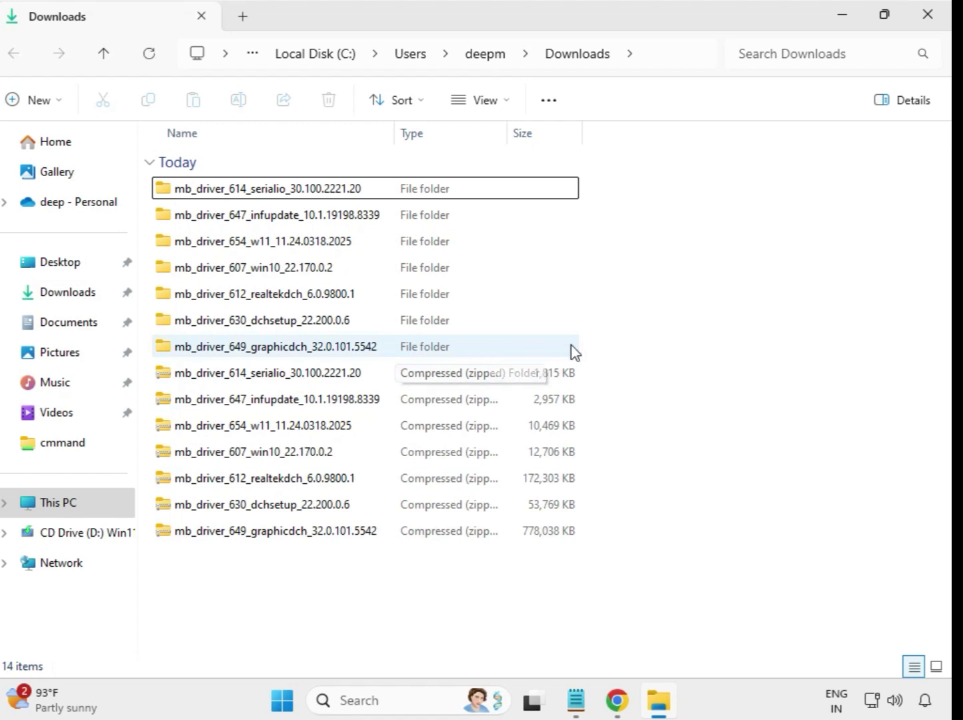
{"action": "left_click_drag", "start_coordinate": [589, 345], "coordinate": [365, 181]}
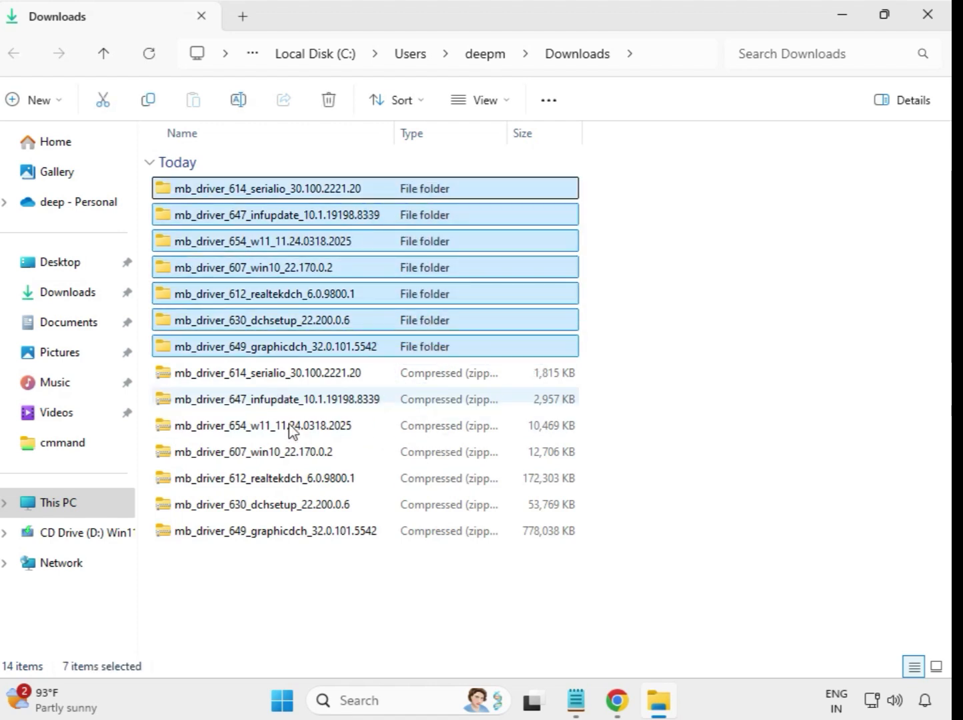
{"action": "left_click", "coordinate": [604, 227]}
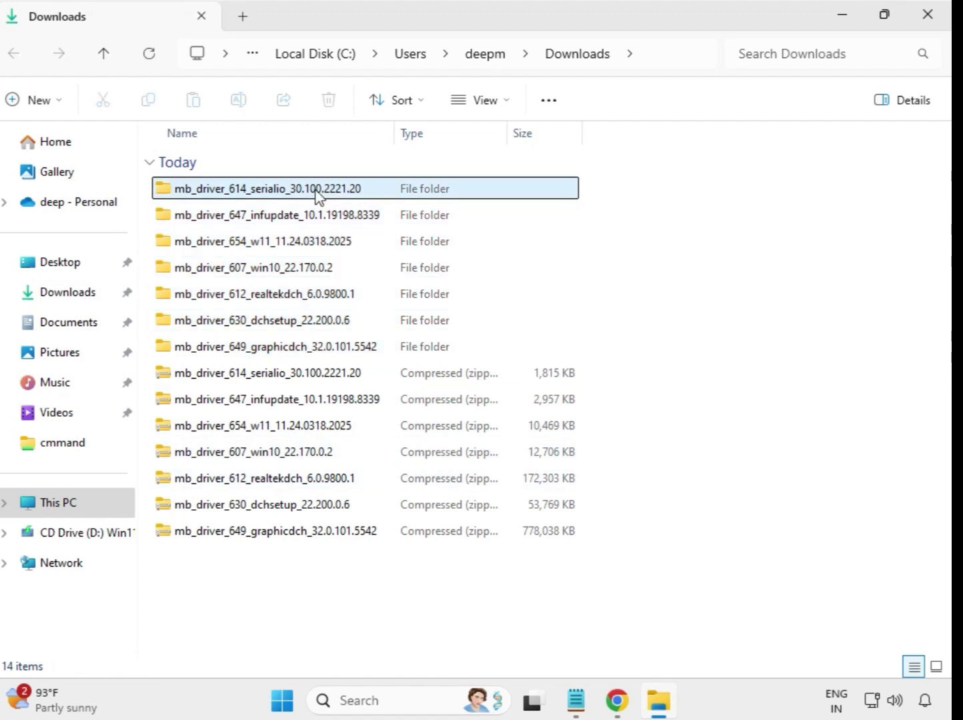
Step: Run the mb_driver_614_serialio_30.100.2221.20 installer from its extracted folder as administrator, allow its changes, and dismiss the compatibility assistant
{"action": "double_click", "coordinate": [267, 188]}
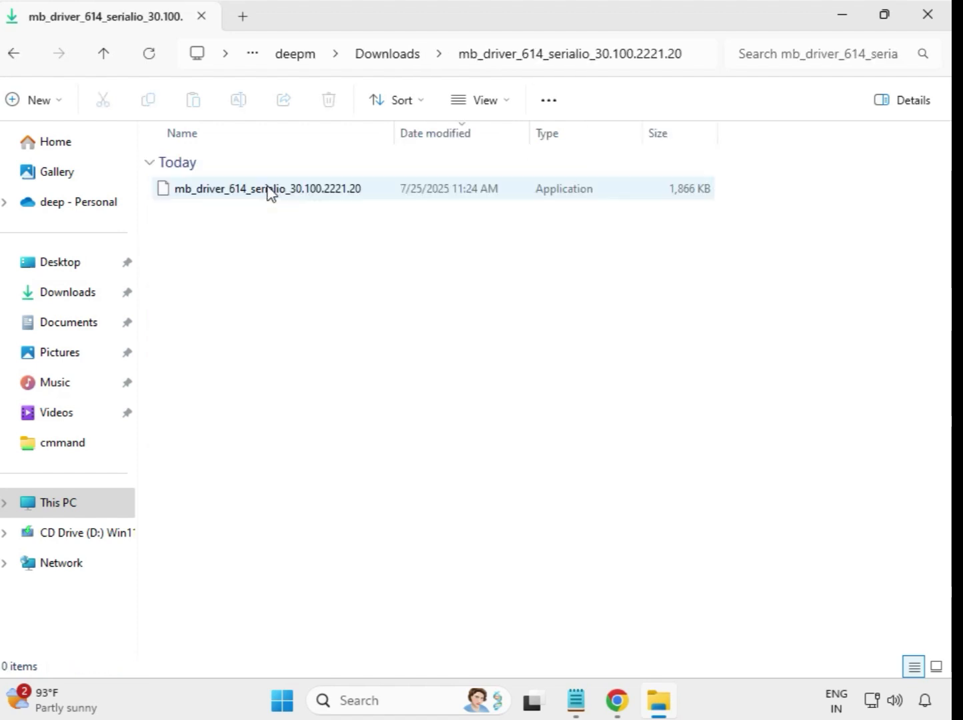
{"action": "left_click", "coordinate": [255, 192]}
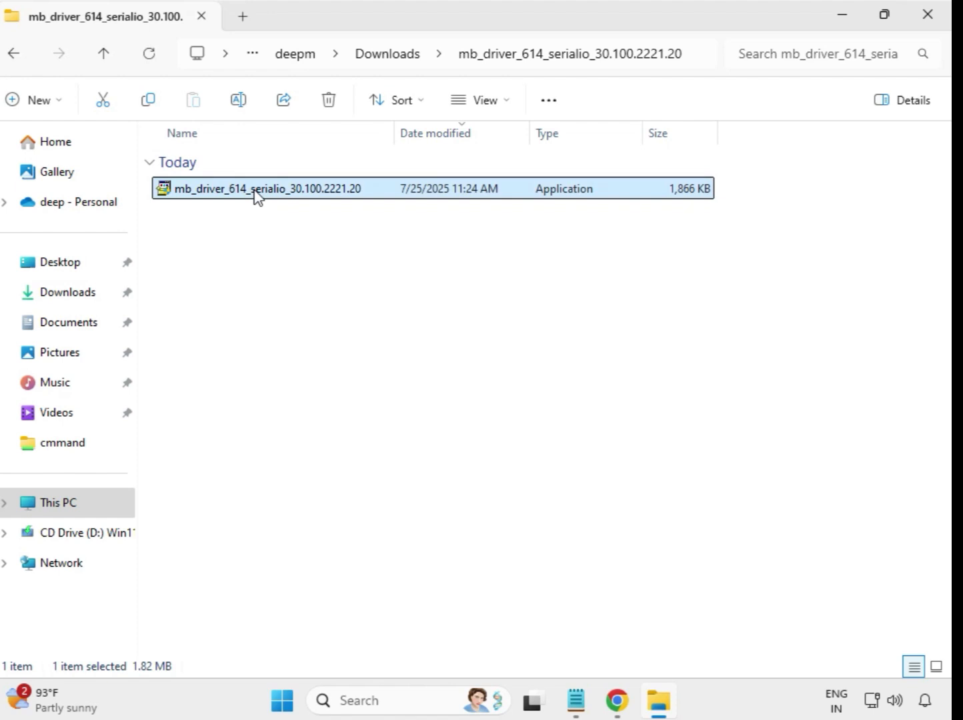
{"action": "right_click", "coordinate": [256, 196]}
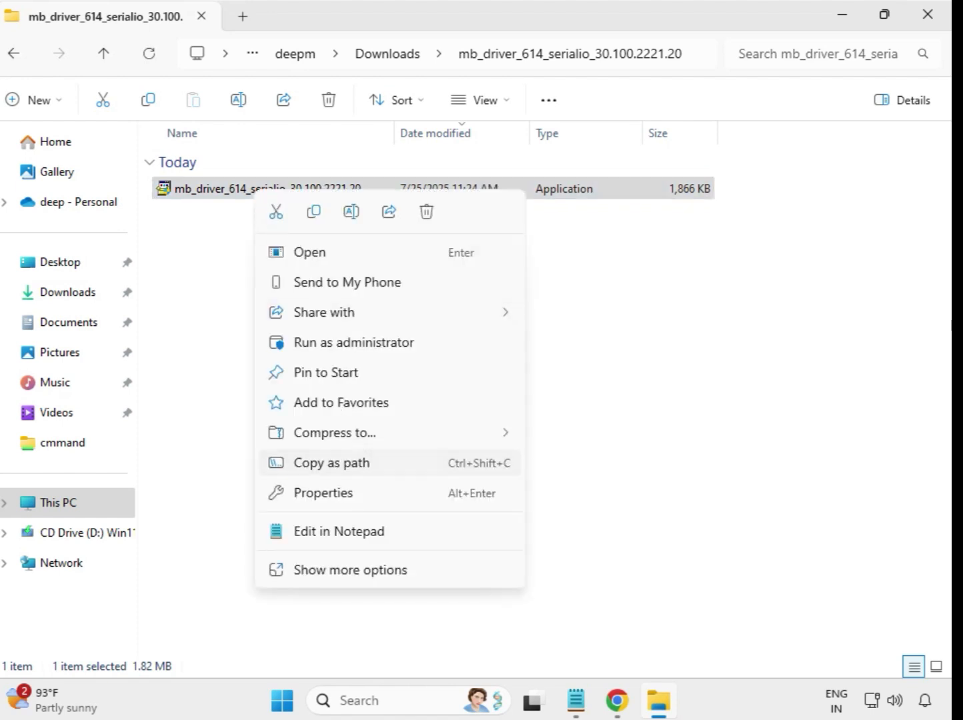
{"action": "left_click", "coordinate": [340, 348]}
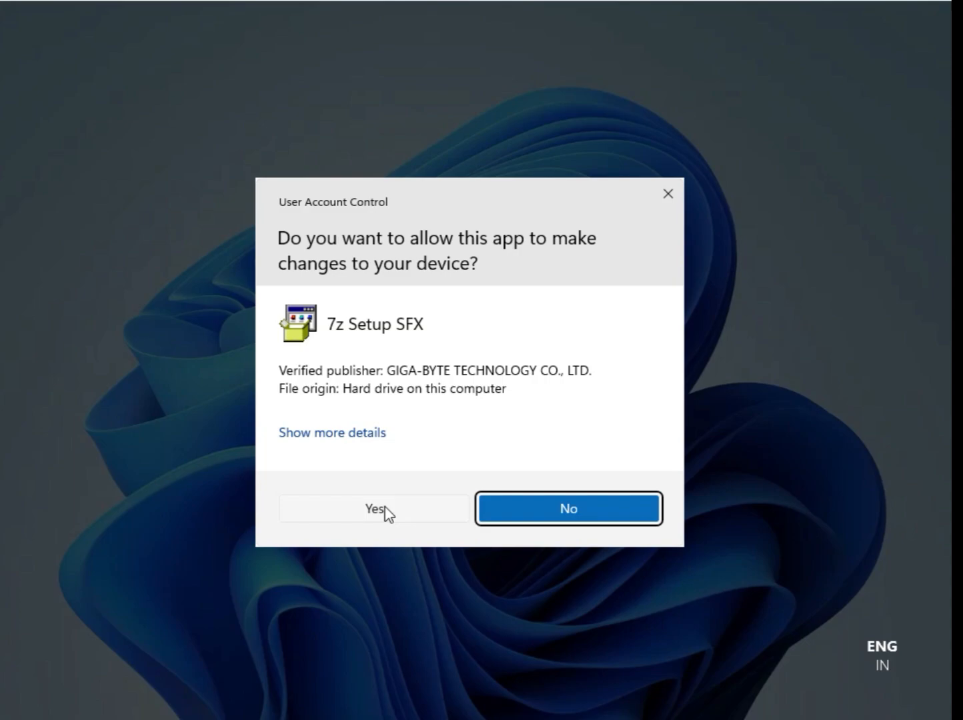
{"action": "left_click", "coordinate": [385, 512]}
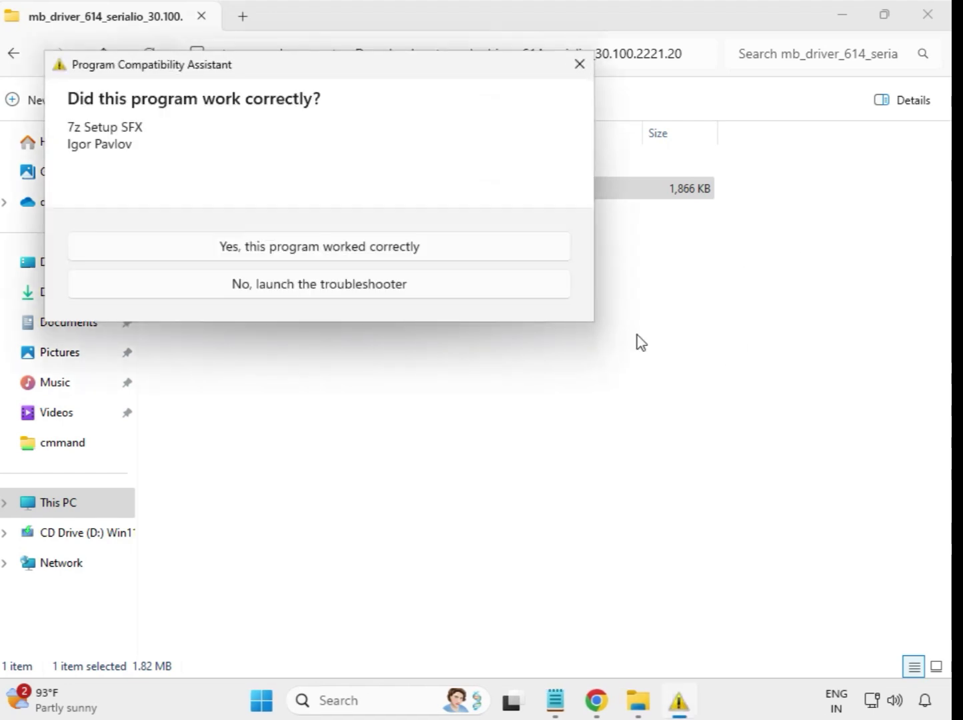
{"action": "key", "text": "Escape"}
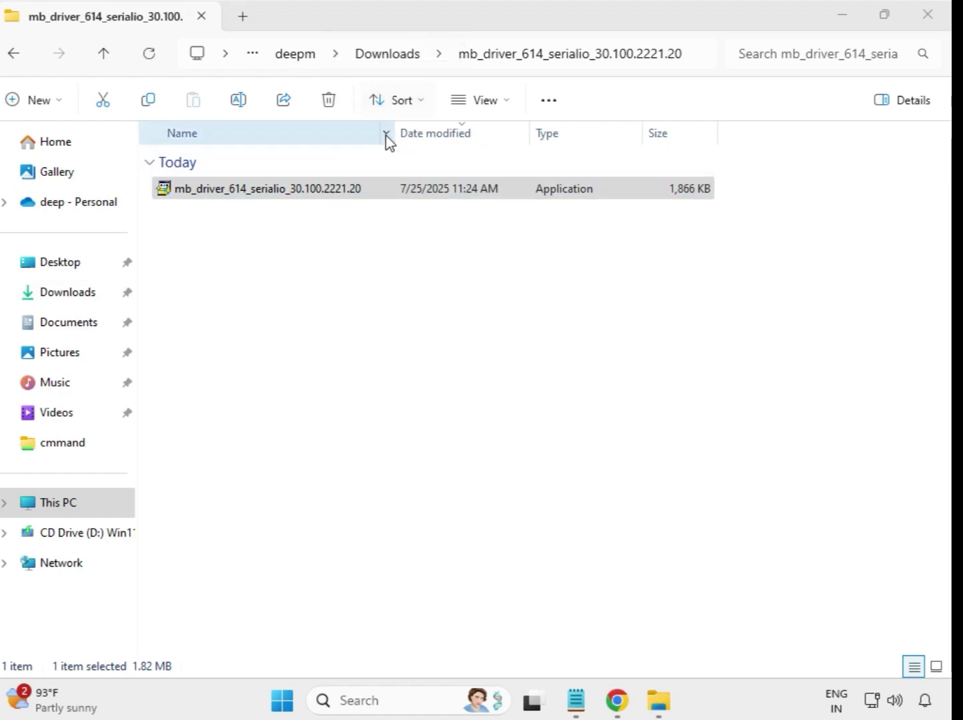
Step: Return to Downloads and run the mb_driver_647_infupdate_10.1.19198.8339 installer from its extracted folder as administrator, allowing it to make changes
{"action": "left_click", "coordinate": [17, 57]}
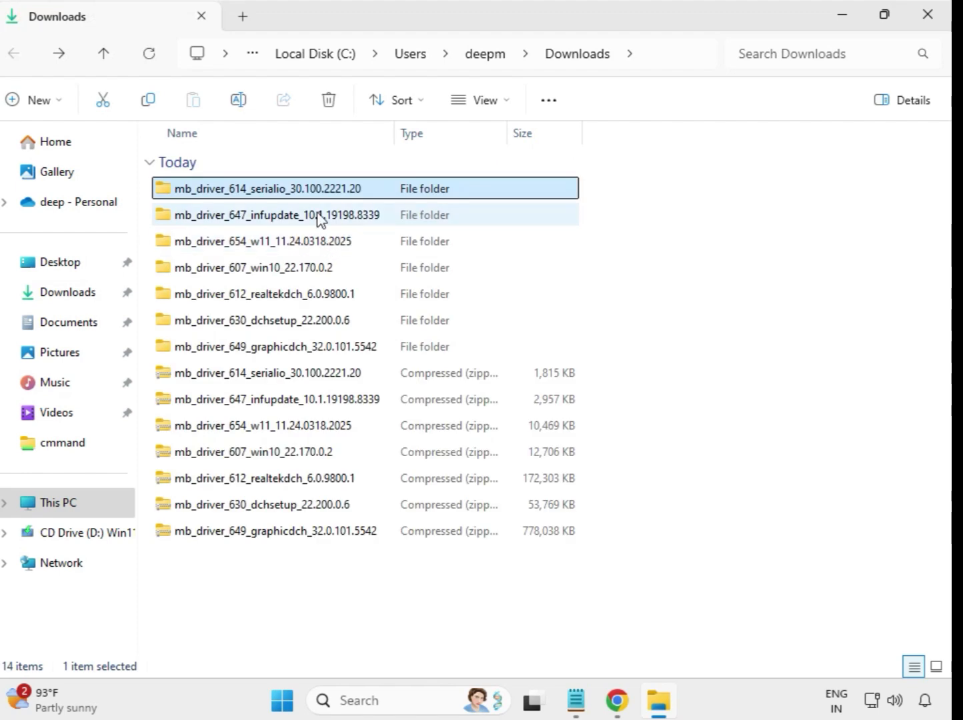
{"action": "double_click", "coordinate": [319, 216]}
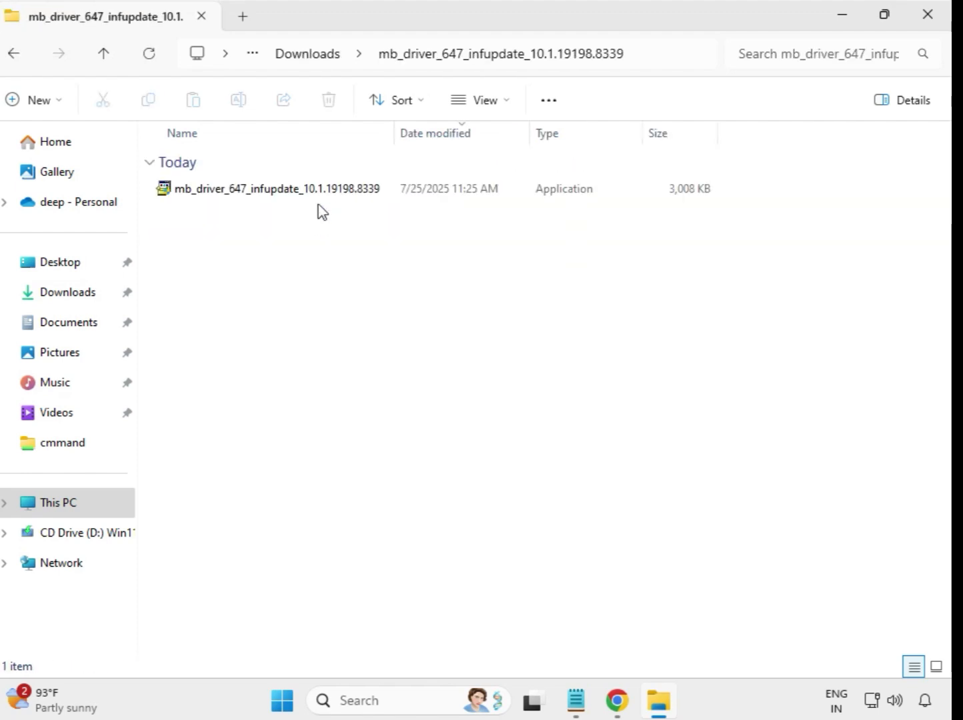
{"action": "left_click", "coordinate": [321, 196]}
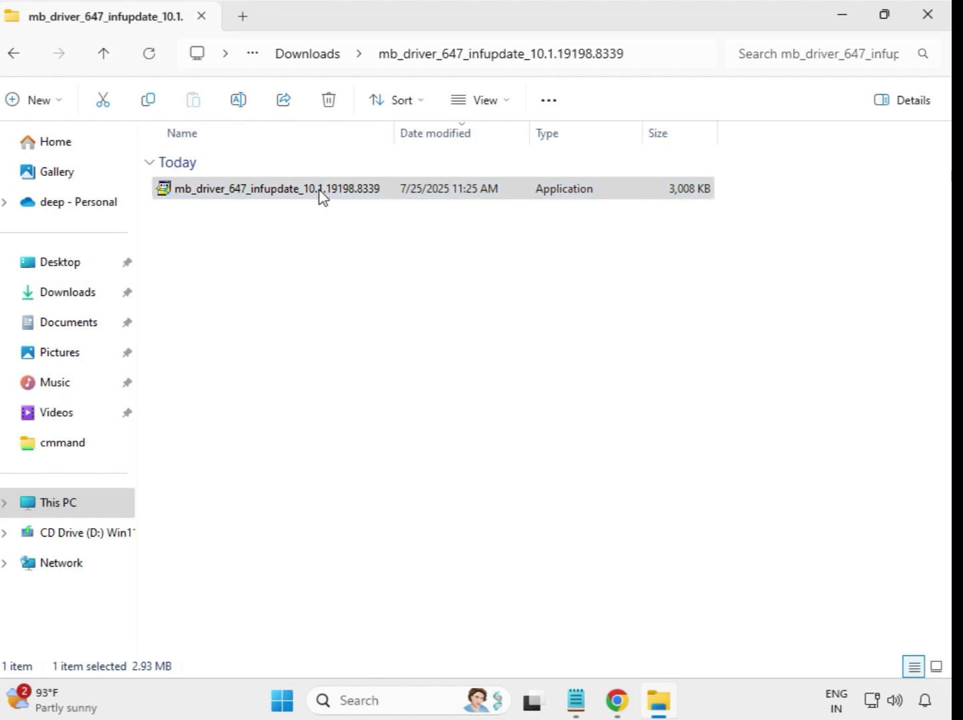
{"action": "right_click", "coordinate": [320, 196]}
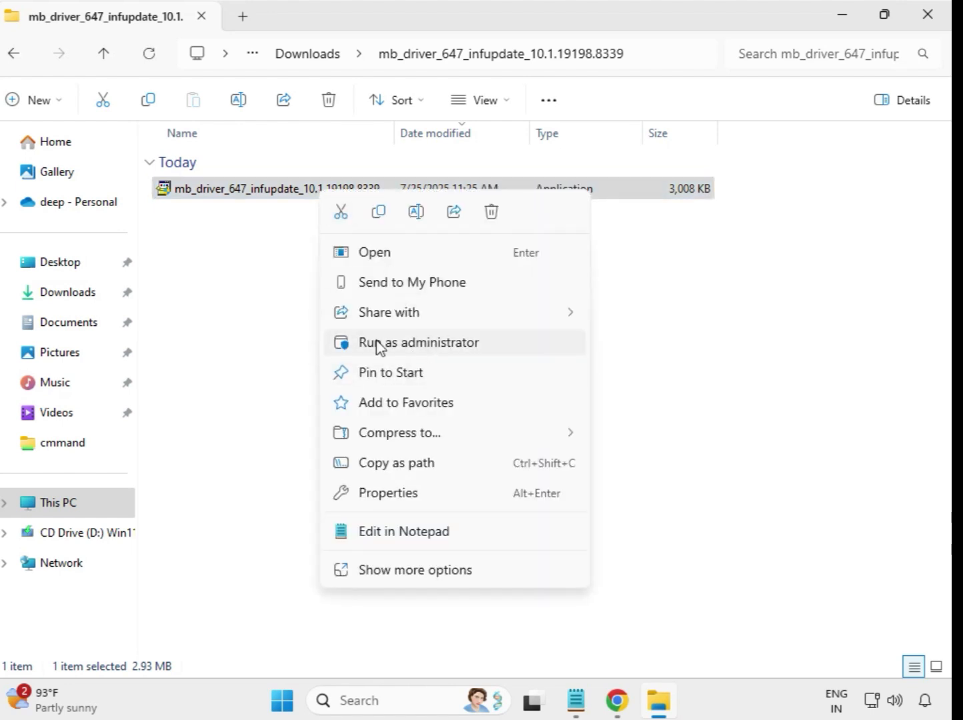
{"action": "left_click", "coordinate": [429, 342]}
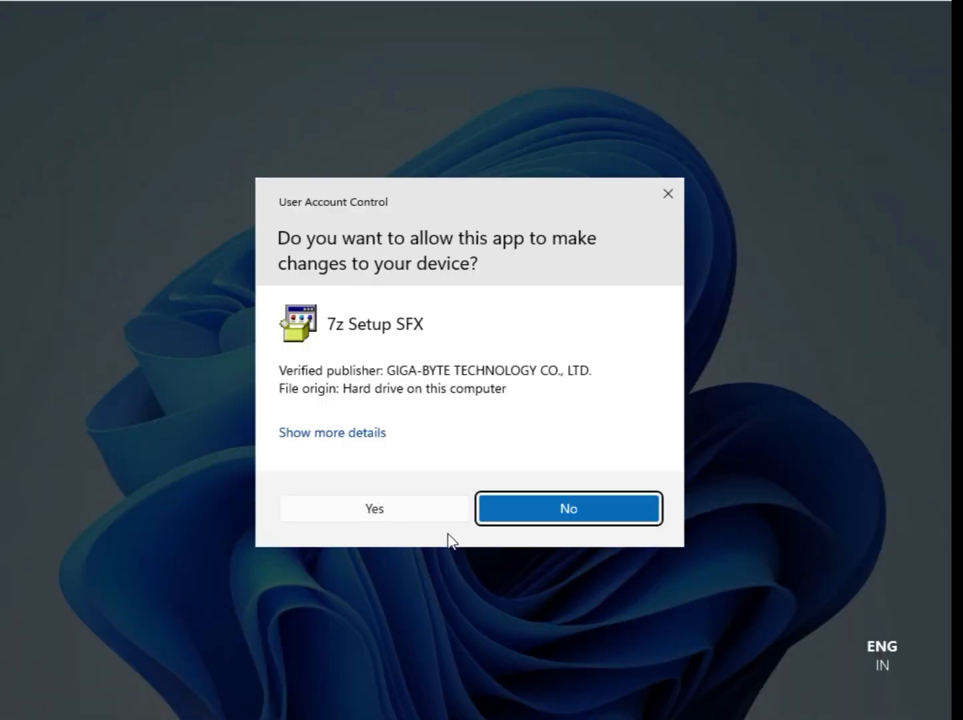
{"action": "left_click", "coordinate": [438, 515]}
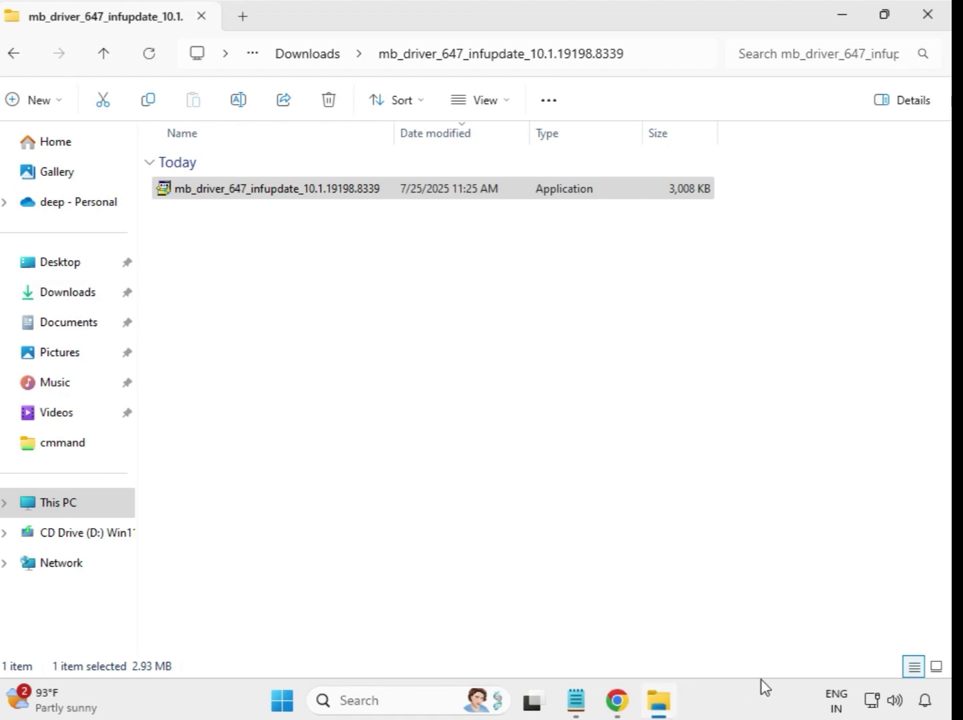
Step: Return to Downloads and run the mb_driver_654_w11_11.24.0318.2025 installer from its extracted folder as administrator, allowing it to make changes
{"action": "left_click", "coordinate": [291, 59]}
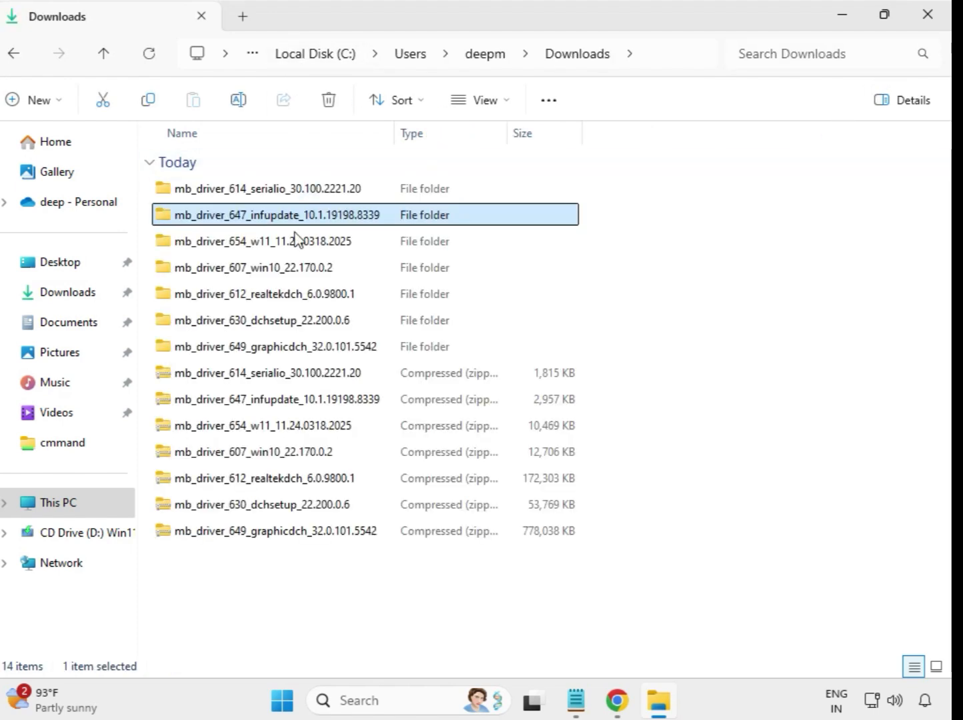
{"action": "double_click", "coordinate": [254, 244]}
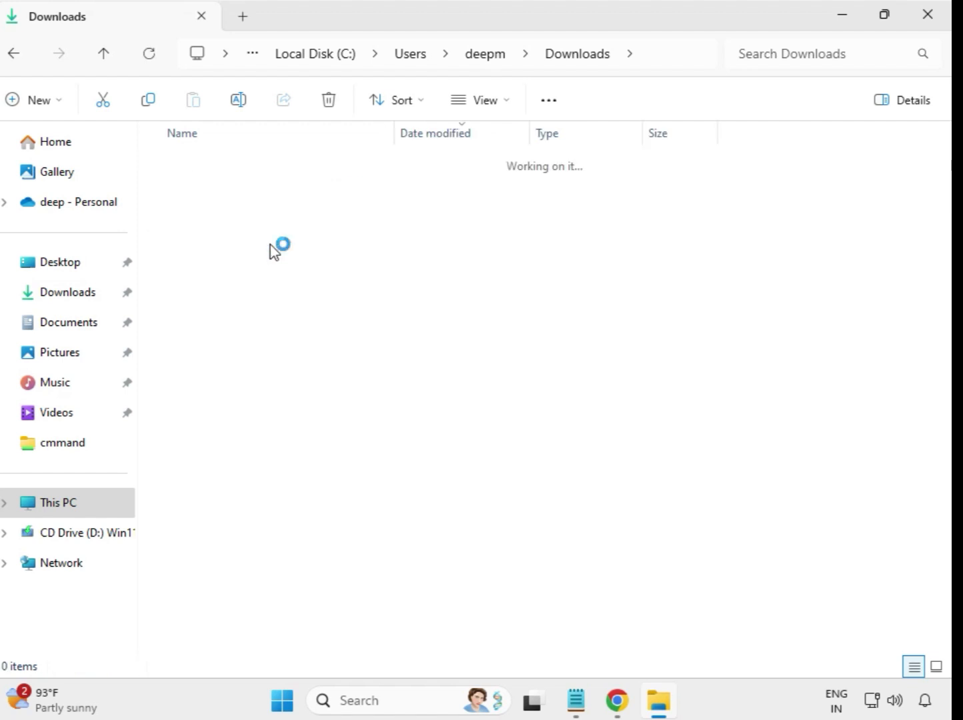
{"action": "left_click", "coordinate": [282, 197]}
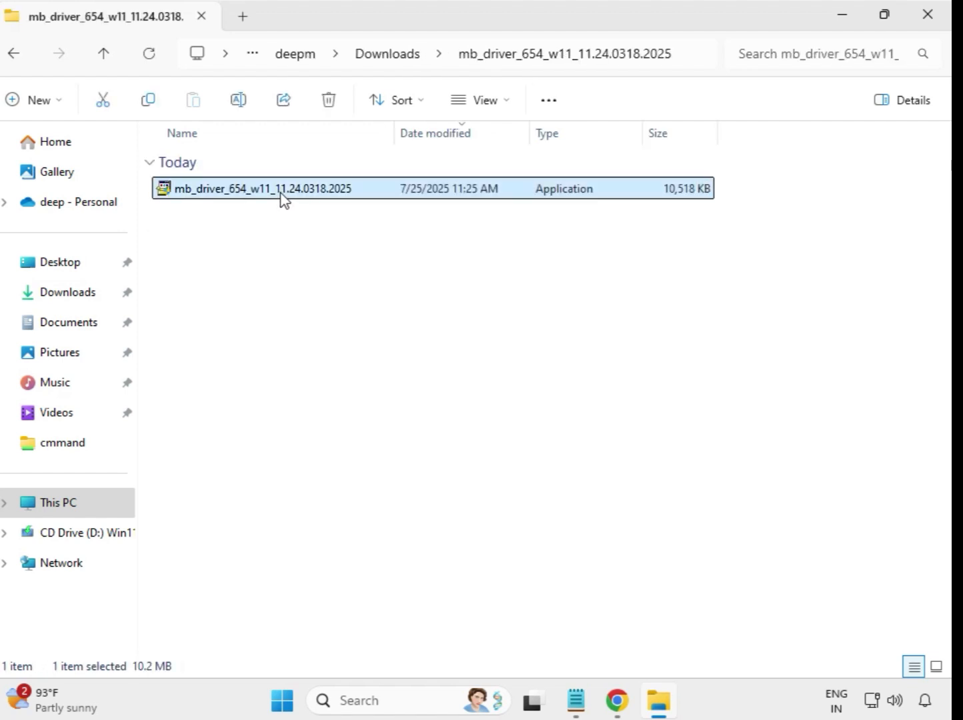
{"action": "right_click", "coordinate": [282, 198]}
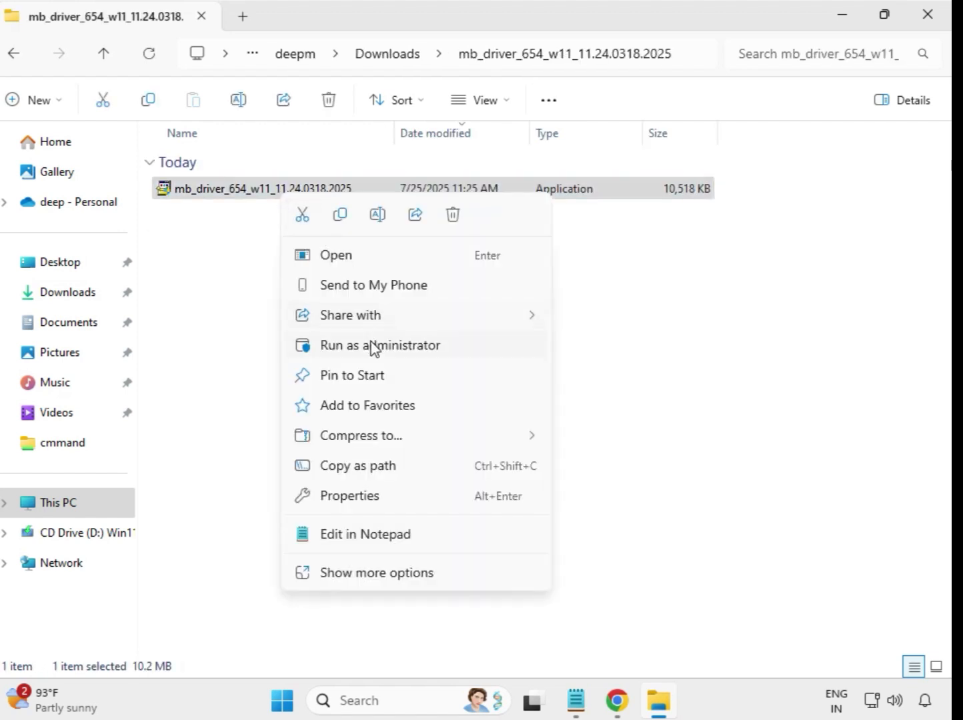
{"action": "left_click", "coordinate": [373, 346]}
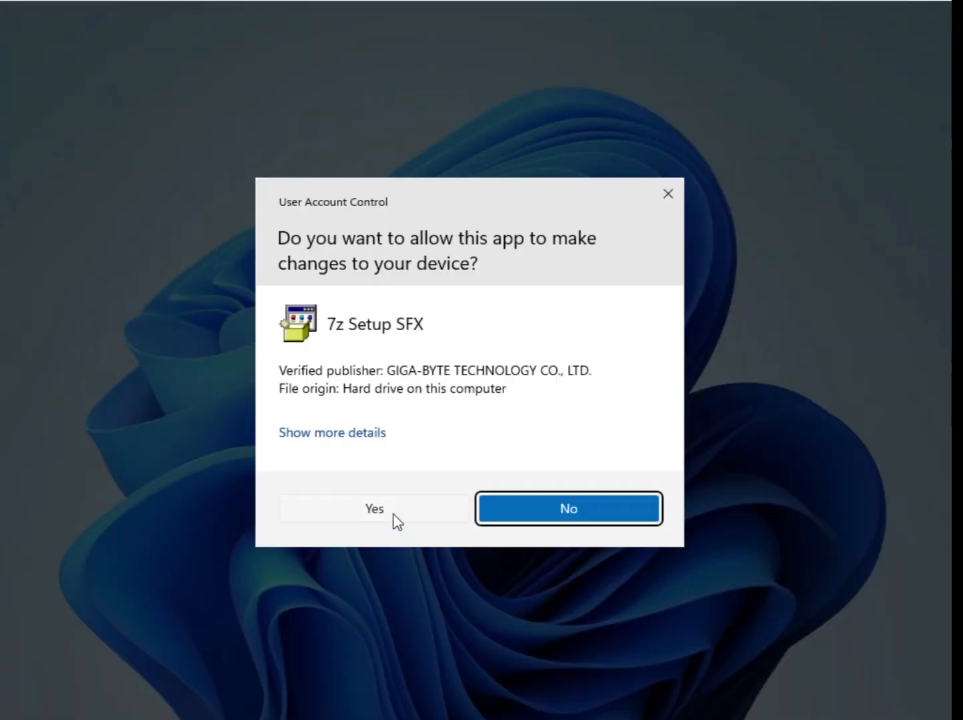
{"action": "left_click", "coordinate": [393, 514]}
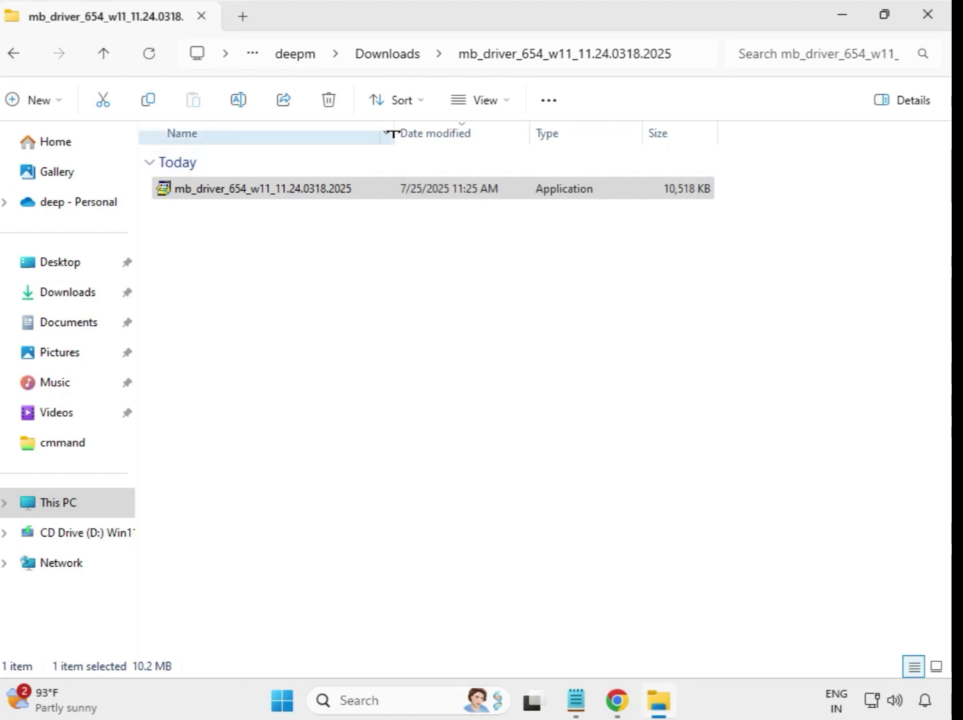
Step: Return to Downloads and run the mb_driver_607_win10_22.170.0.2 installer from its extracted folder as administrator, allowing it to make changes
{"action": "left_click", "coordinate": [390, 61]}
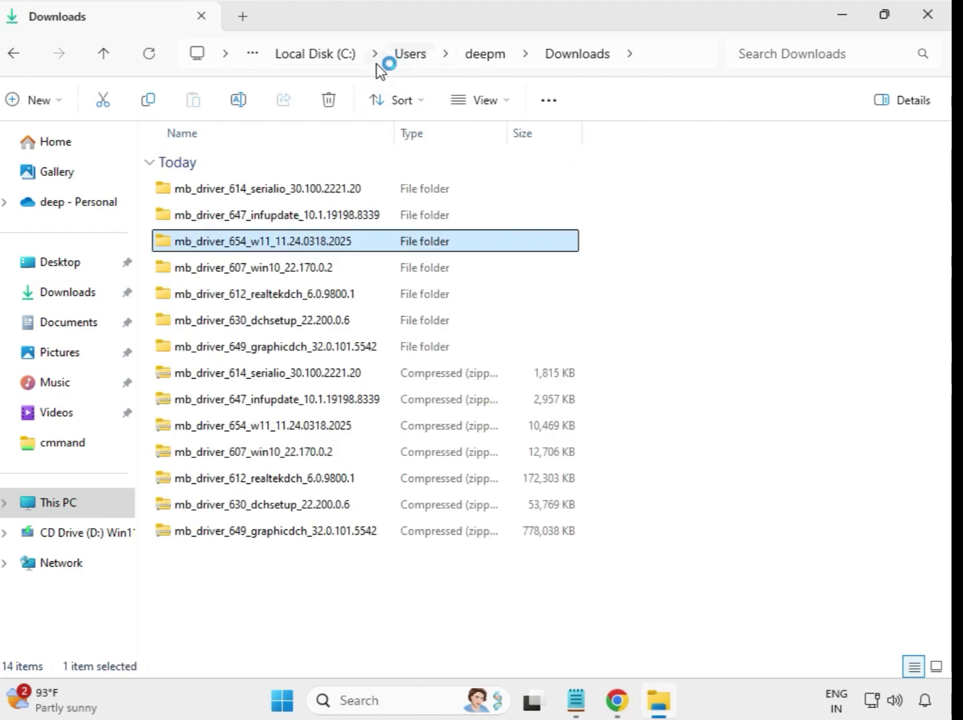
{"action": "double_click", "coordinate": [279, 270]}
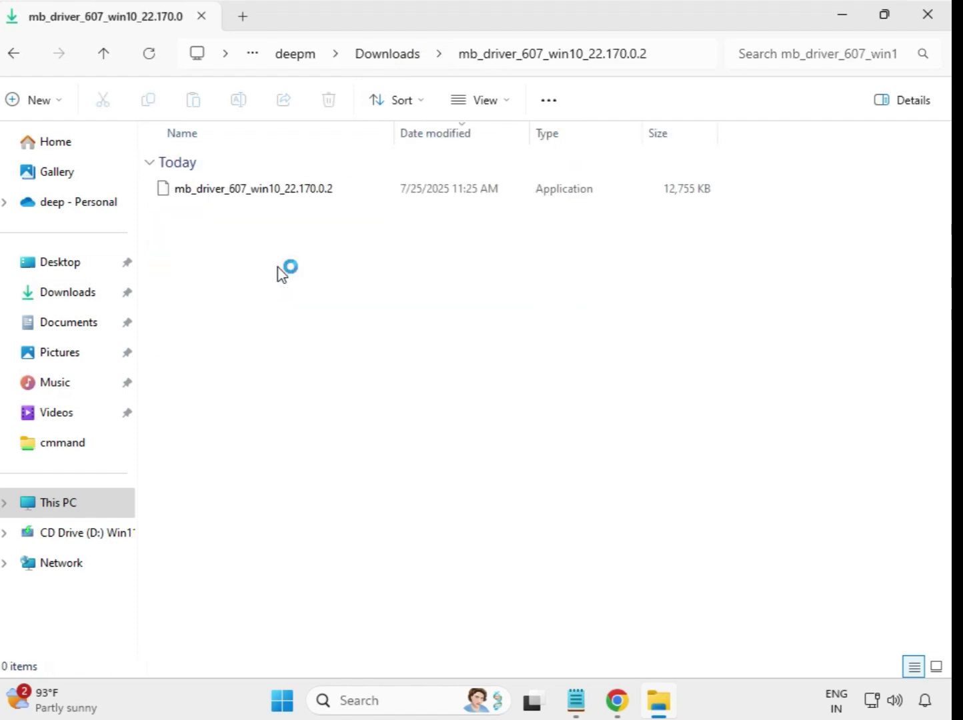
{"action": "left_click", "coordinate": [266, 192]}
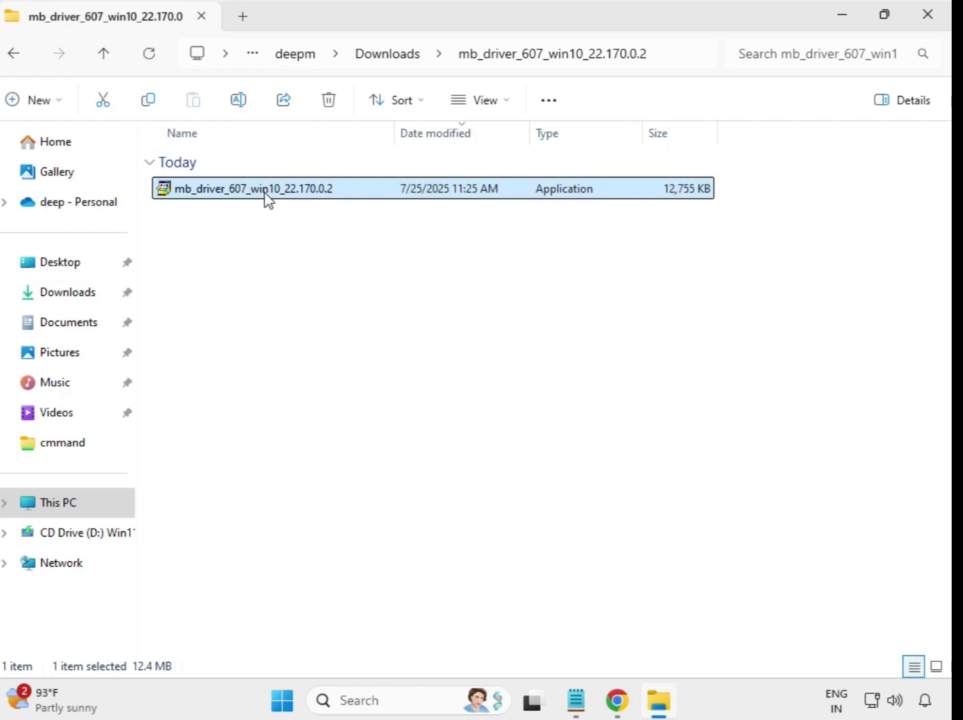
{"action": "right_click", "coordinate": [266, 197]}
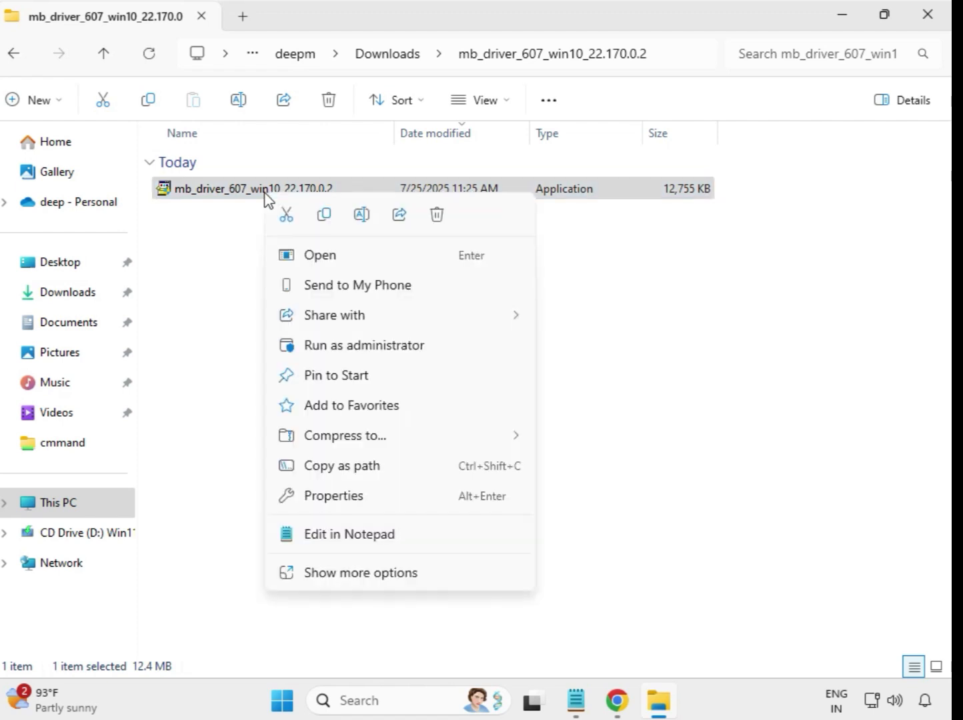
{"action": "left_click", "coordinate": [344, 346]}
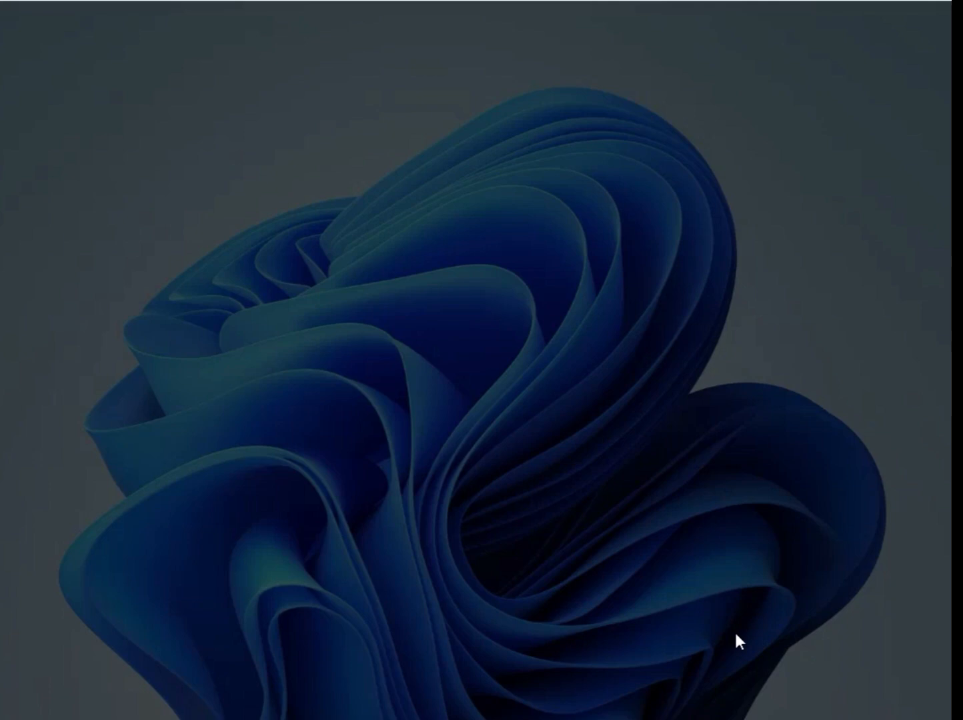
{"action": "left_click", "coordinate": [395, 514]}
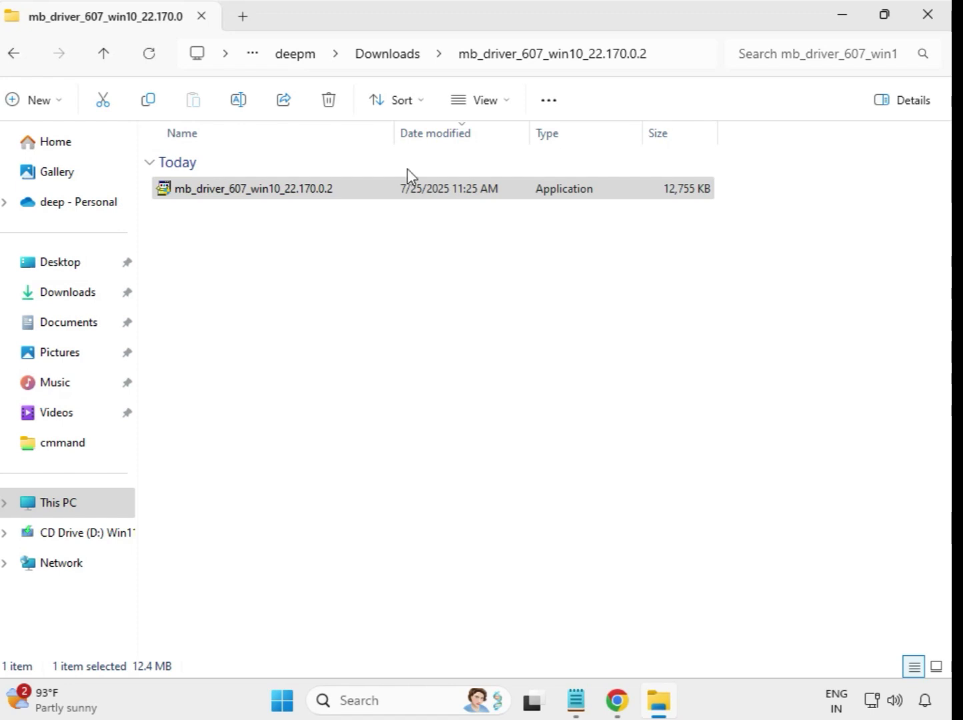
Step: Return to Downloads and run the mb_driver_612_realtekdch_6.0.9800.1 installer from its extracted folder as administrator, allowing it to make changes
{"action": "left_click", "coordinate": [384, 59]}
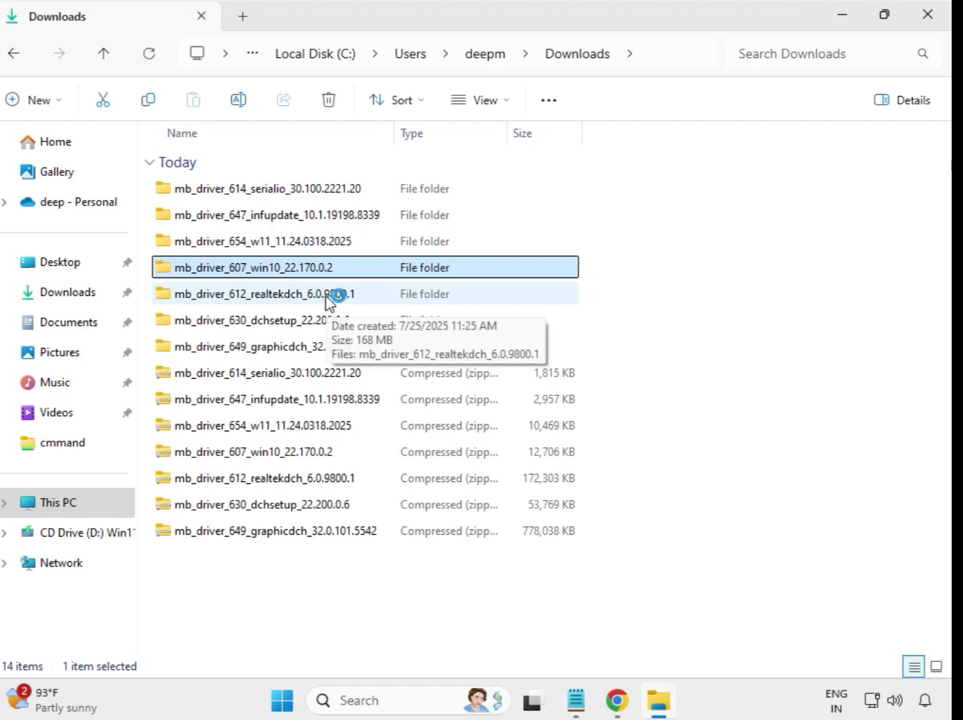
{"action": "left_click", "coordinate": [329, 300]}
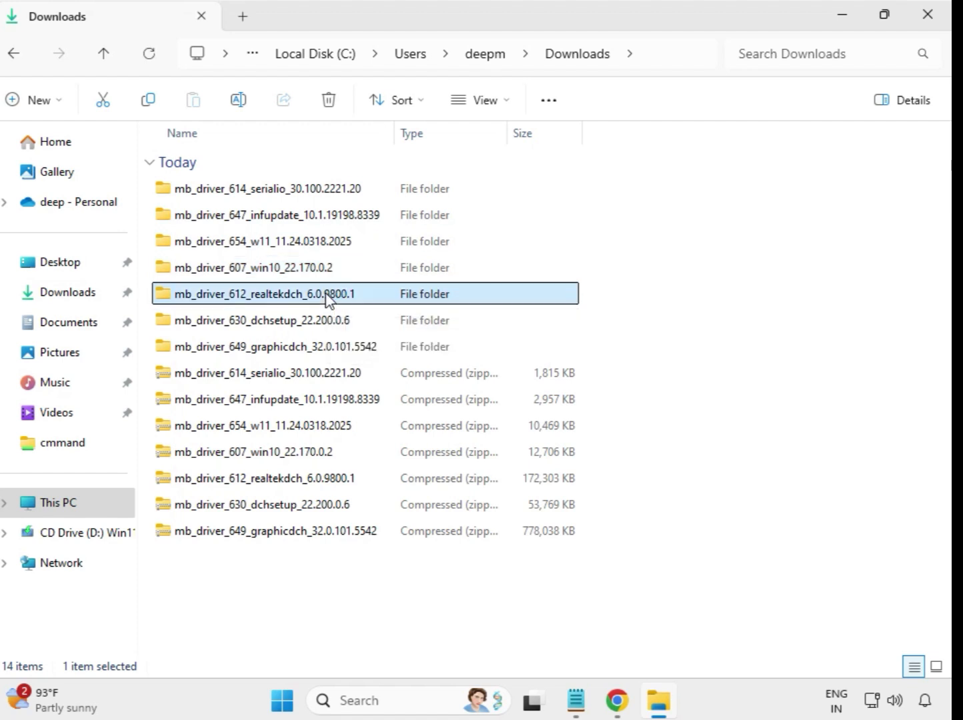
{"action": "double_click", "coordinate": [384, 298]}
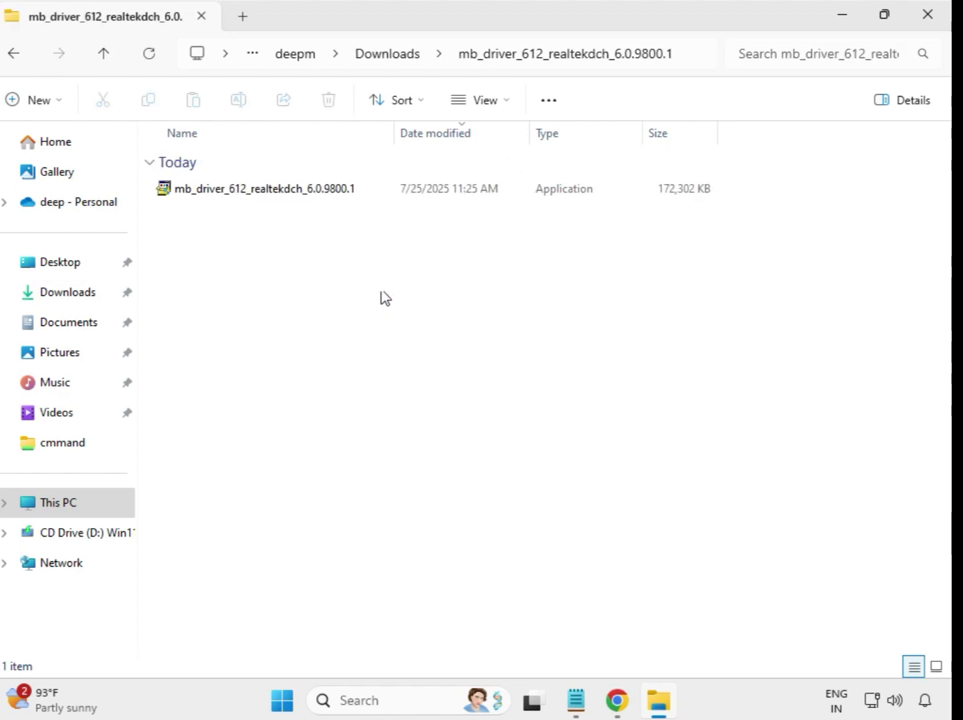
{"action": "left_click", "coordinate": [296, 192]}
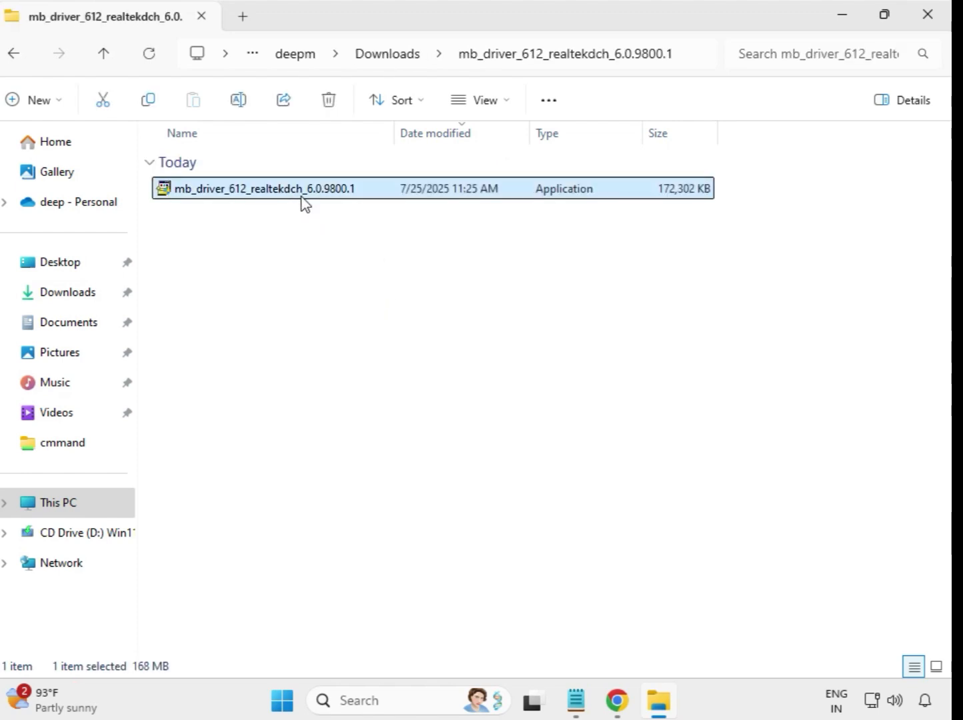
{"action": "right_click", "coordinate": [300, 196]}
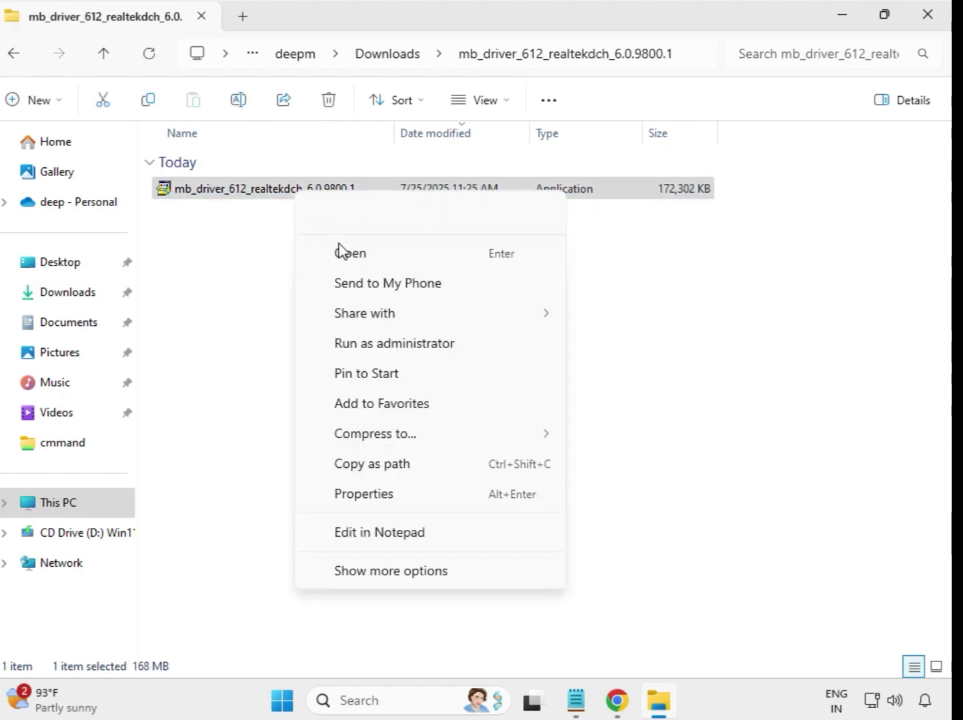
{"action": "left_click", "coordinate": [420, 354]}
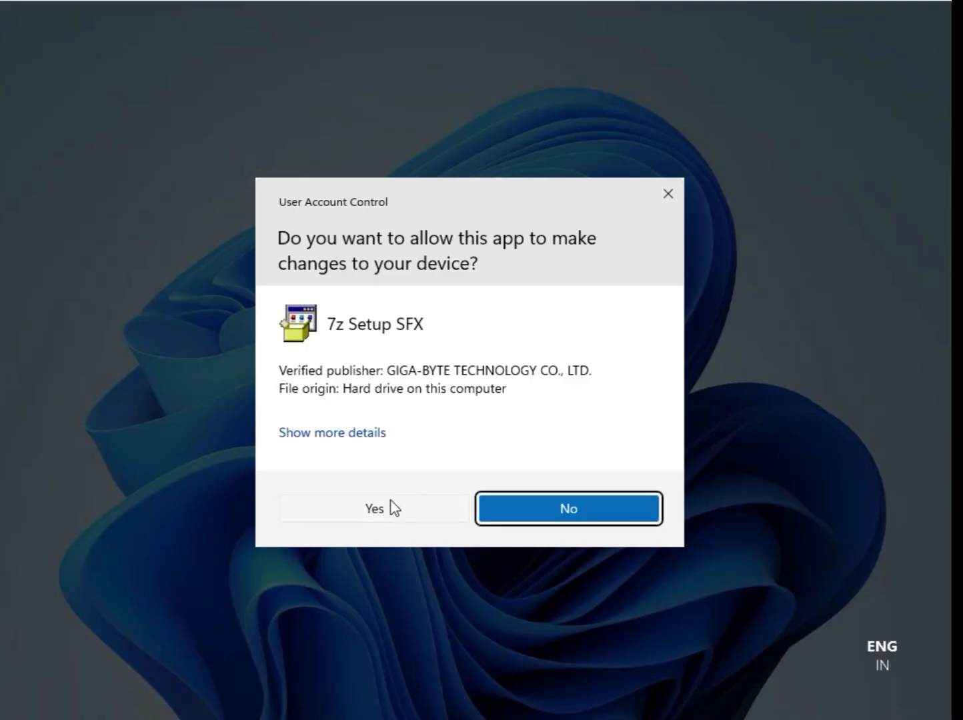
{"action": "left_click", "coordinate": [390, 508]}
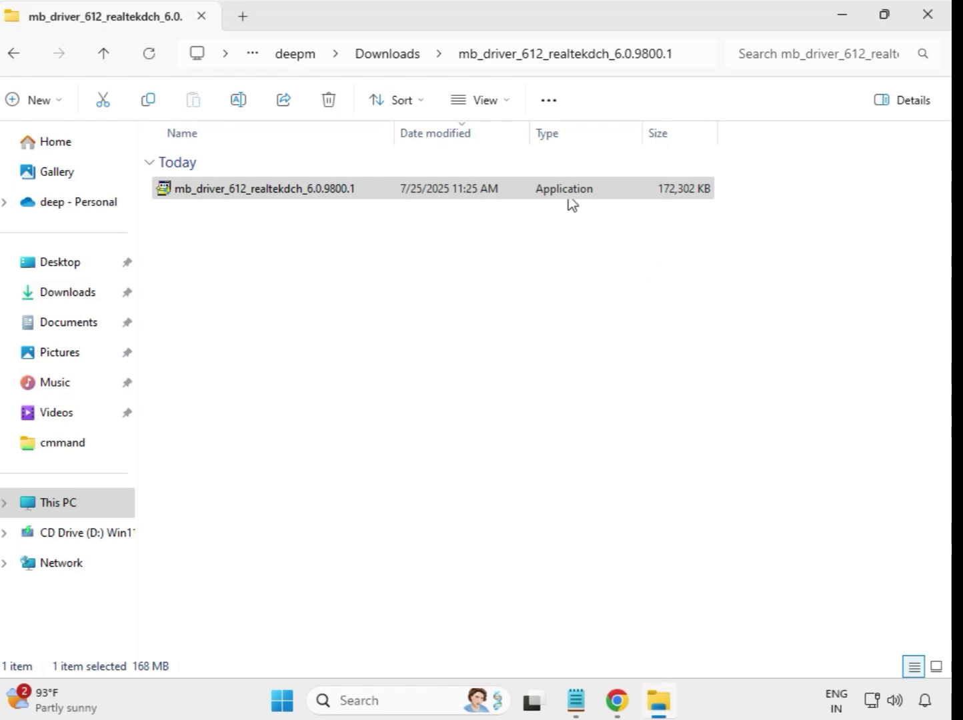
Step: Return to Downloads and run the mb_driver_630_dchsetup_22.200.0.6 installer from its extracted folder as administrator, allowing it to make changes
{"action": "left_click", "coordinate": [389, 58]}
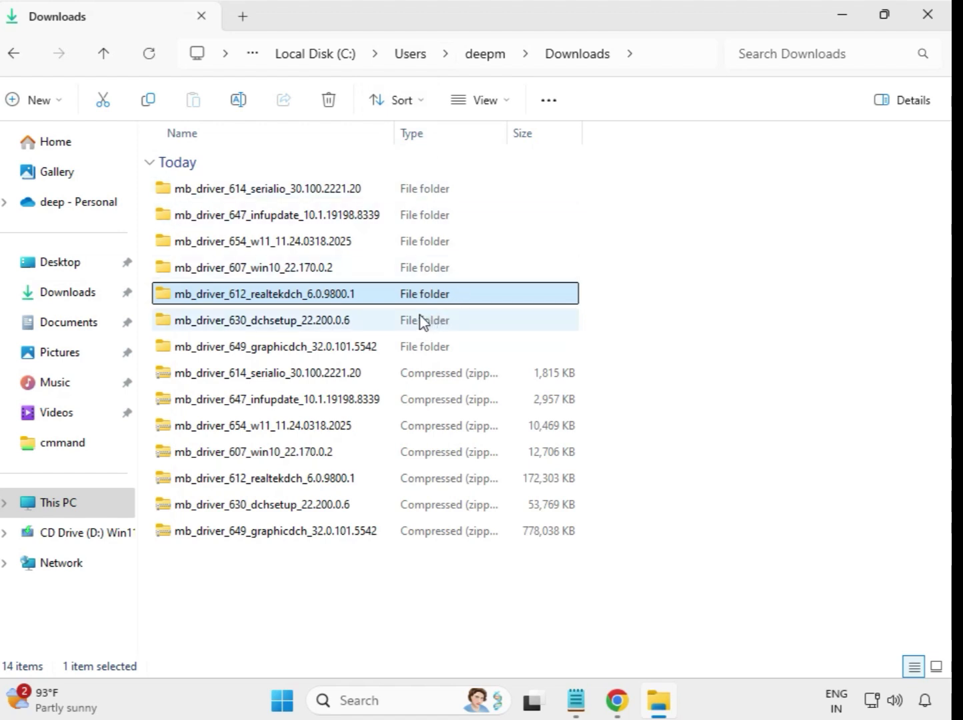
{"action": "left_click", "coordinate": [318, 327]}
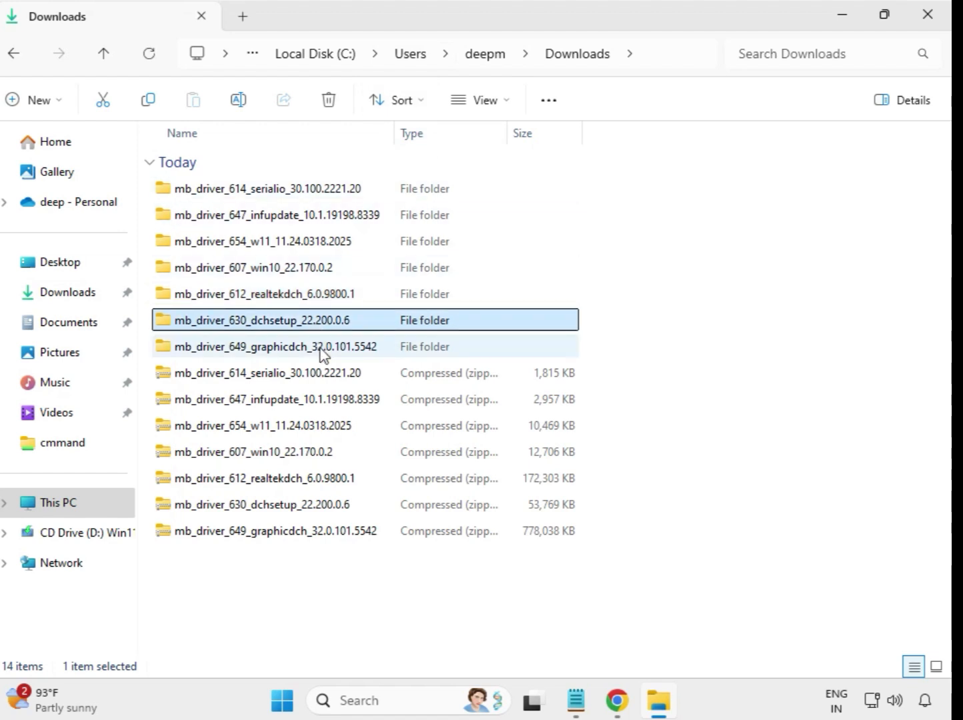
{"action": "left_click", "coordinate": [322, 348]}
{"action": "left_click", "coordinate": [318, 327]}
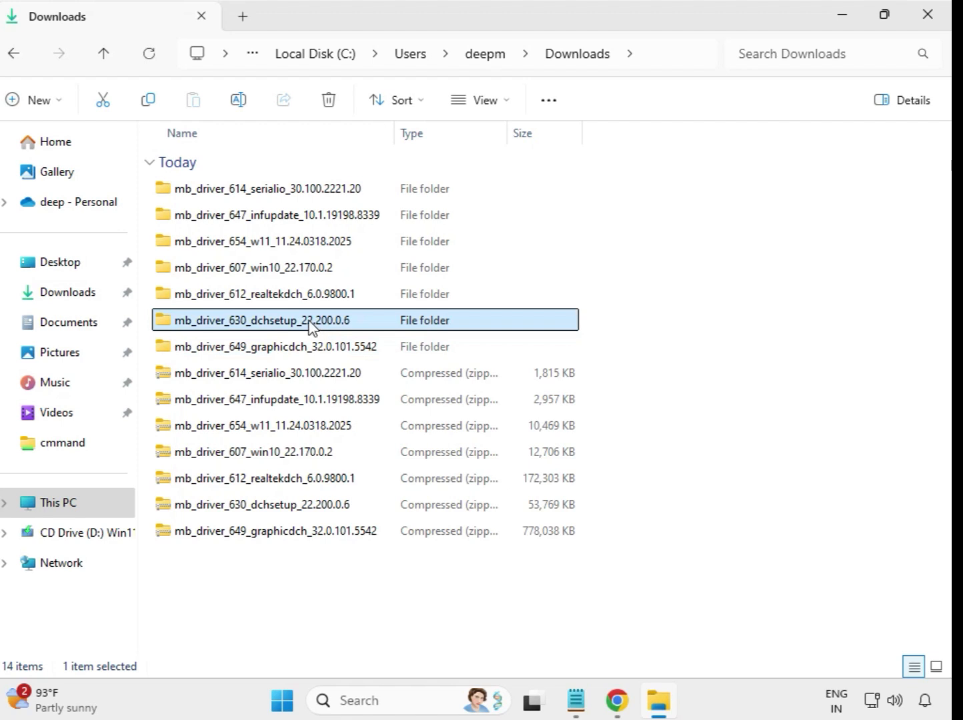
{"action": "double_click", "coordinate": [312, 327]}
{"action": "left_click", "coordinate": [260, 200]}
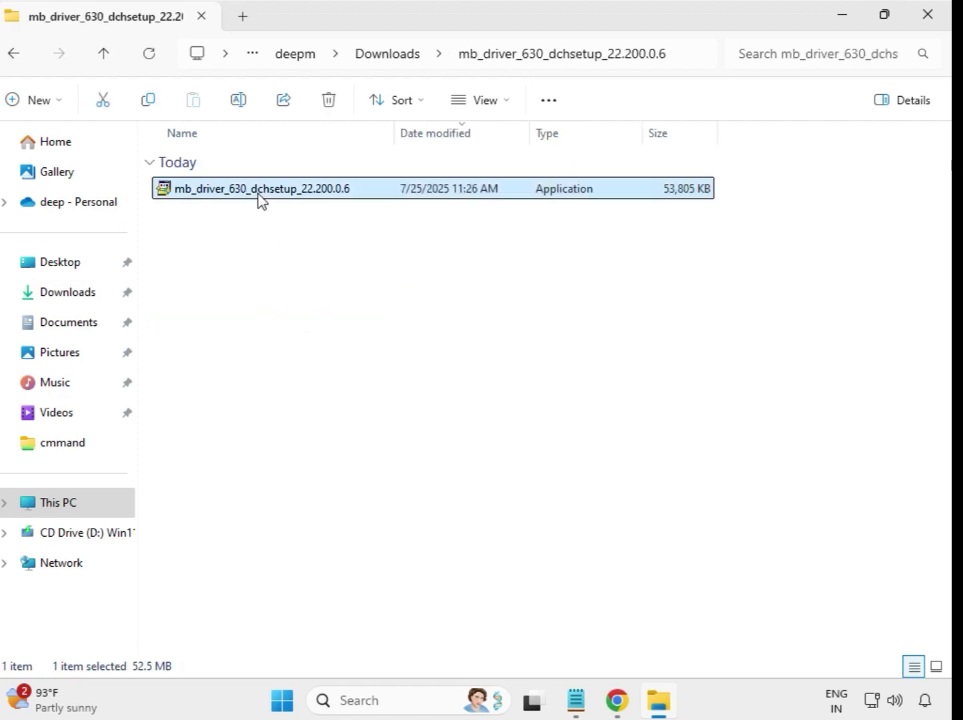
{"action": "right_click", "coordinate": [260, 200]}
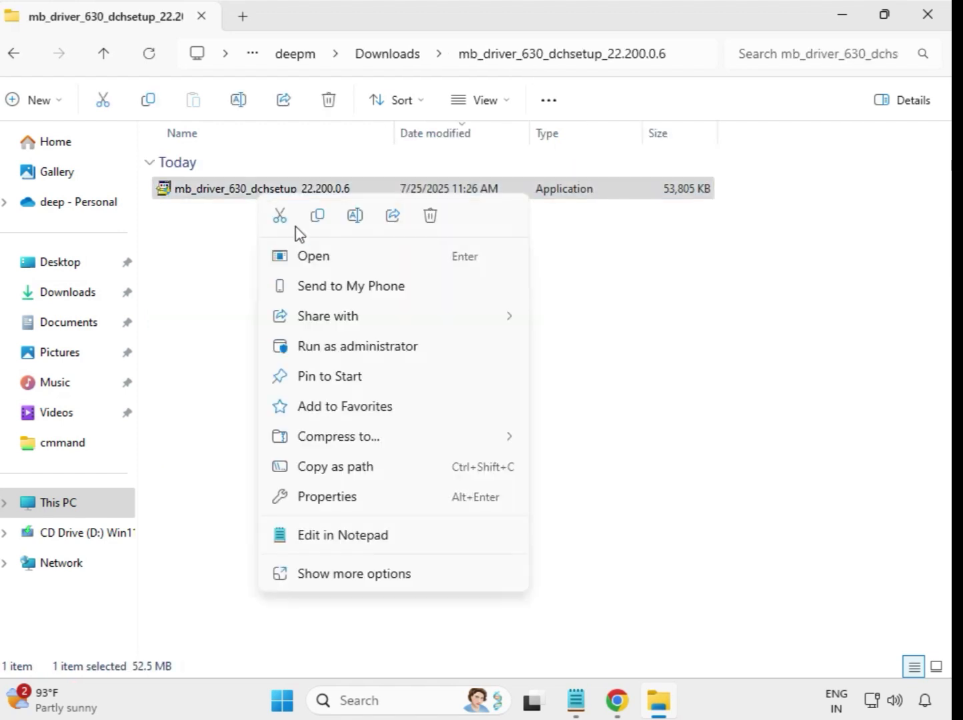
{"action": "left_click", "coordinate": [369, 351]}
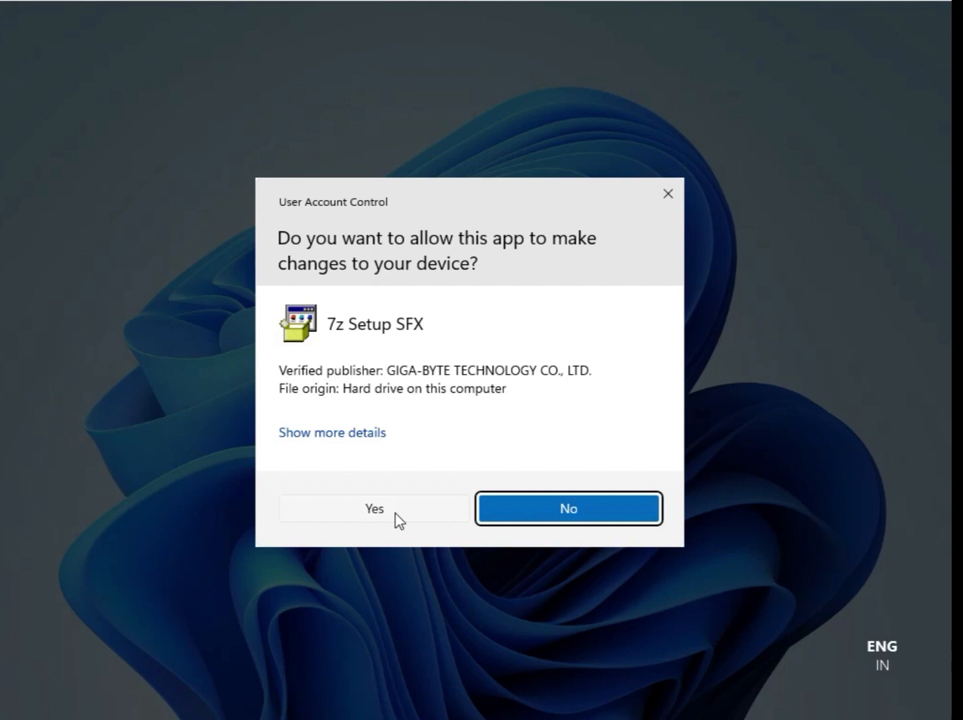
{"action": "left_click", "coordinate": [398, 520]}
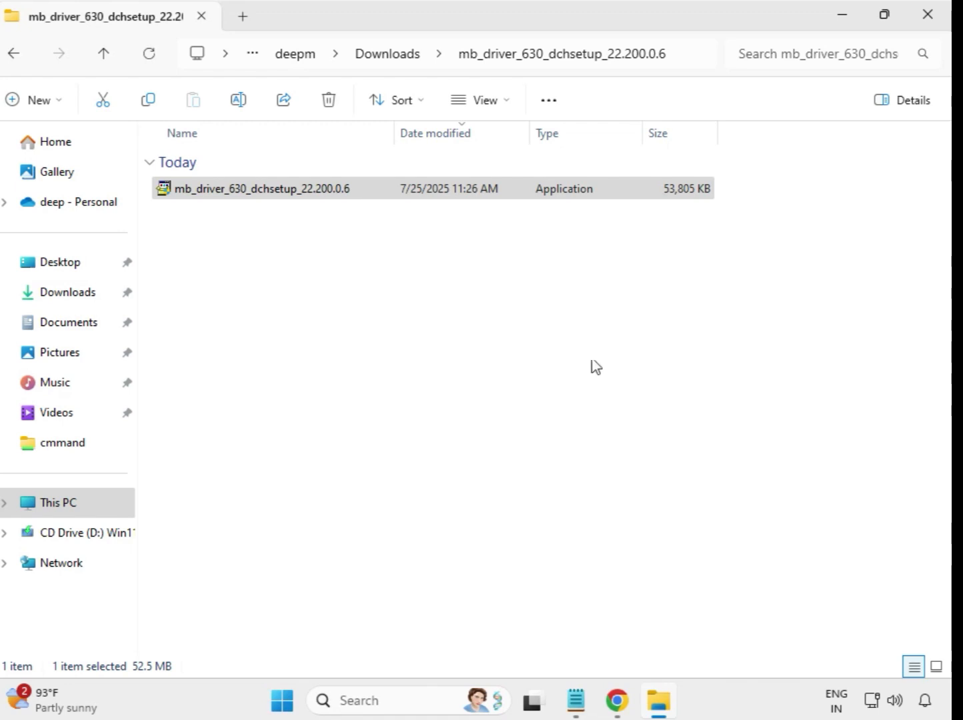
Step: Return to Downloads and run the mb_driver_649_graphicdch_32.0.101.5542 installer from its extracted folder as administrator, allowing it to make changes
{"action": "left_click", "coordinate": [385, 55]}
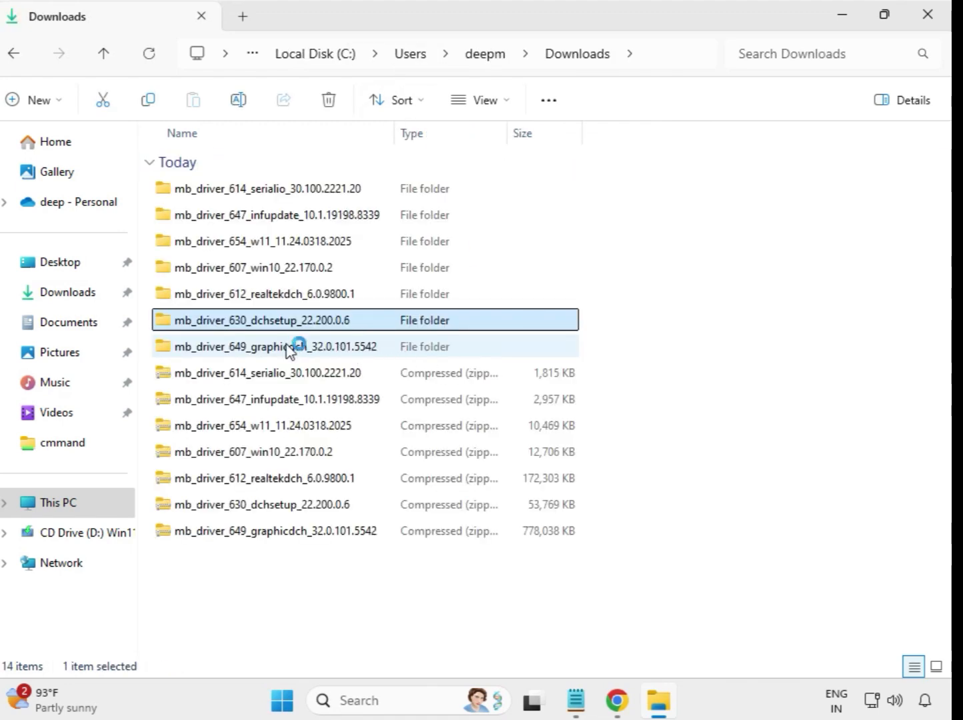
{"action": "left_click", "coordinate": [296, 347]}
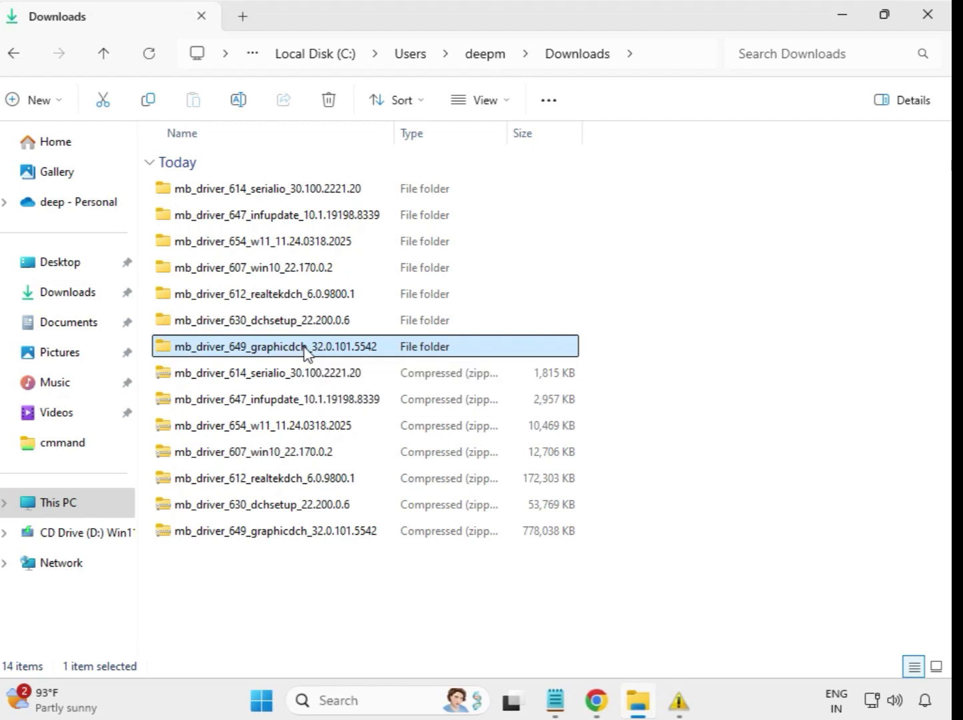
{"action": "double_click", "coordinate": [301, 348]}
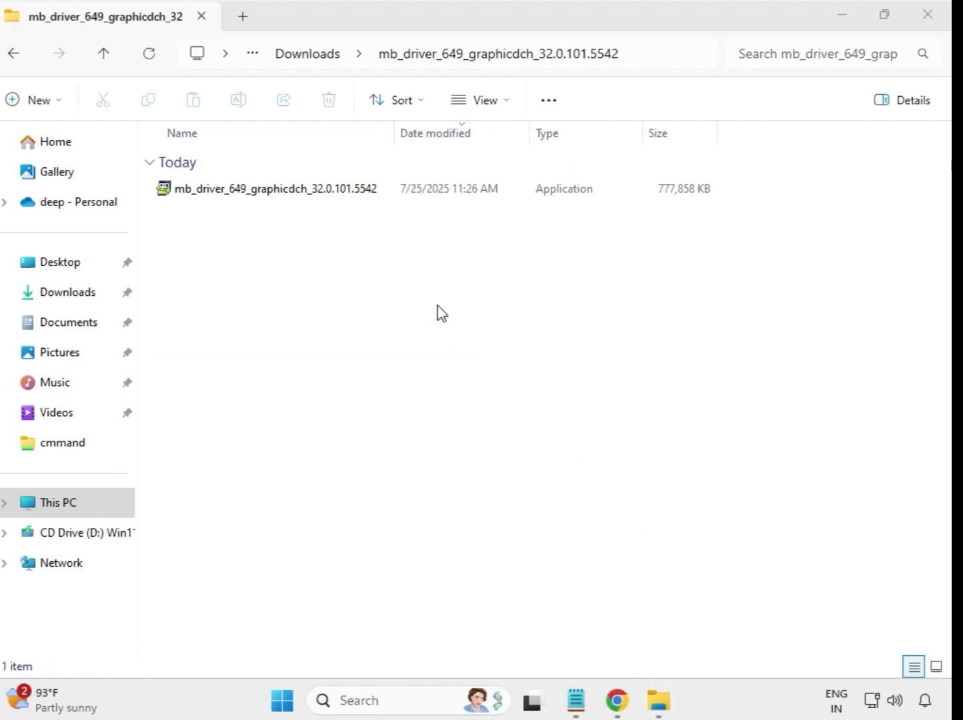
{"action": "left_click", "coordinate": [312, 190]}
{"action": "right_click", "coordinate": [322, 202]}
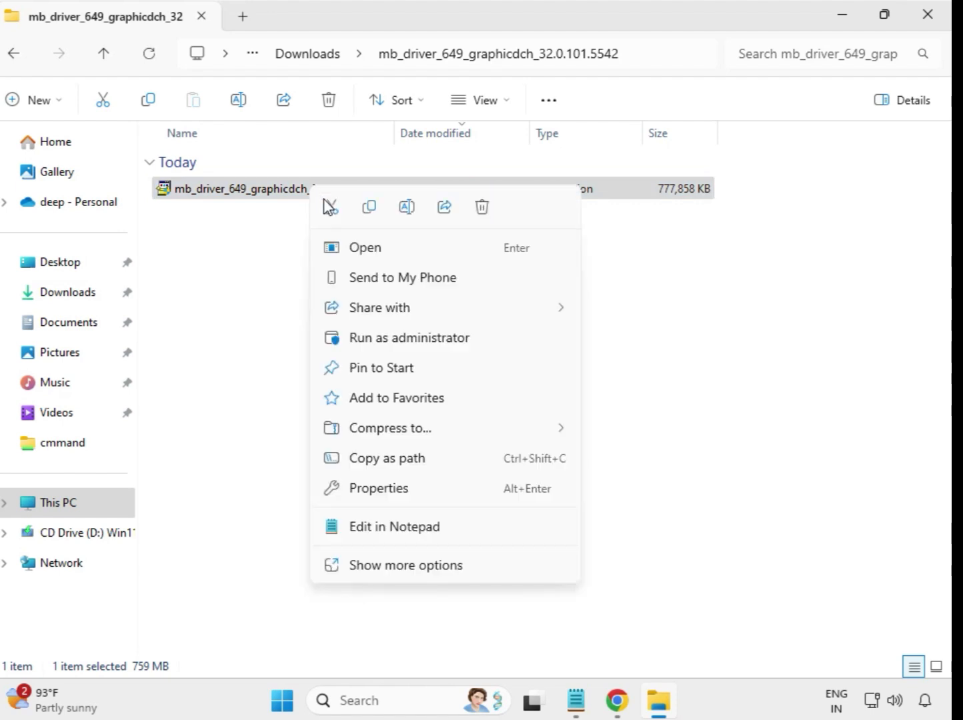
{"action": "left_click", "coordinate": [405, 343]}
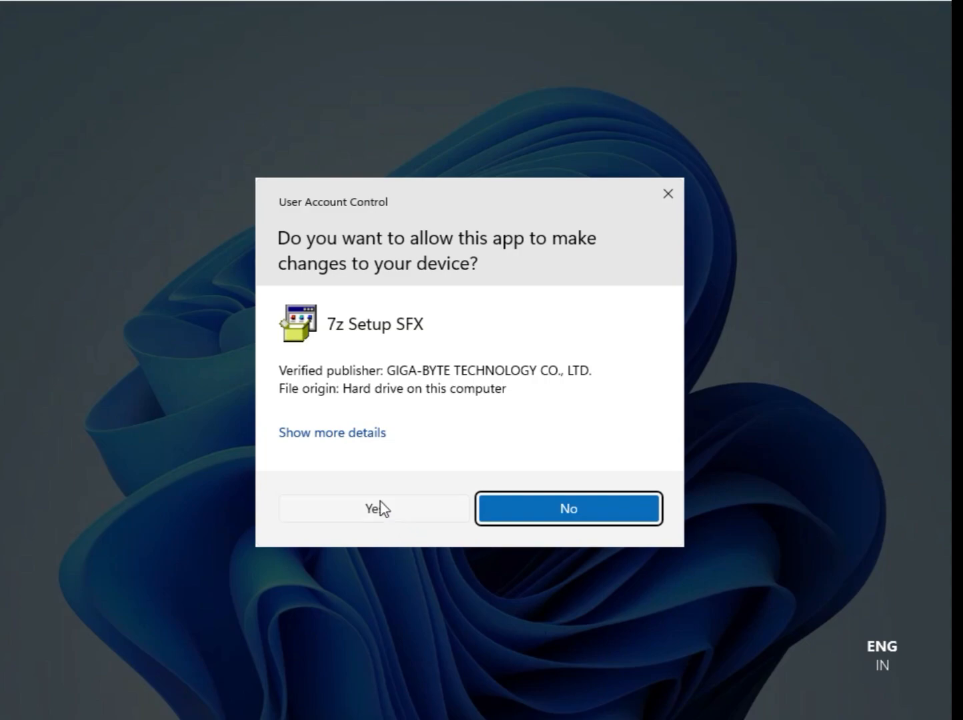
{"action": "left_click", "coordinate": [375, 509]}
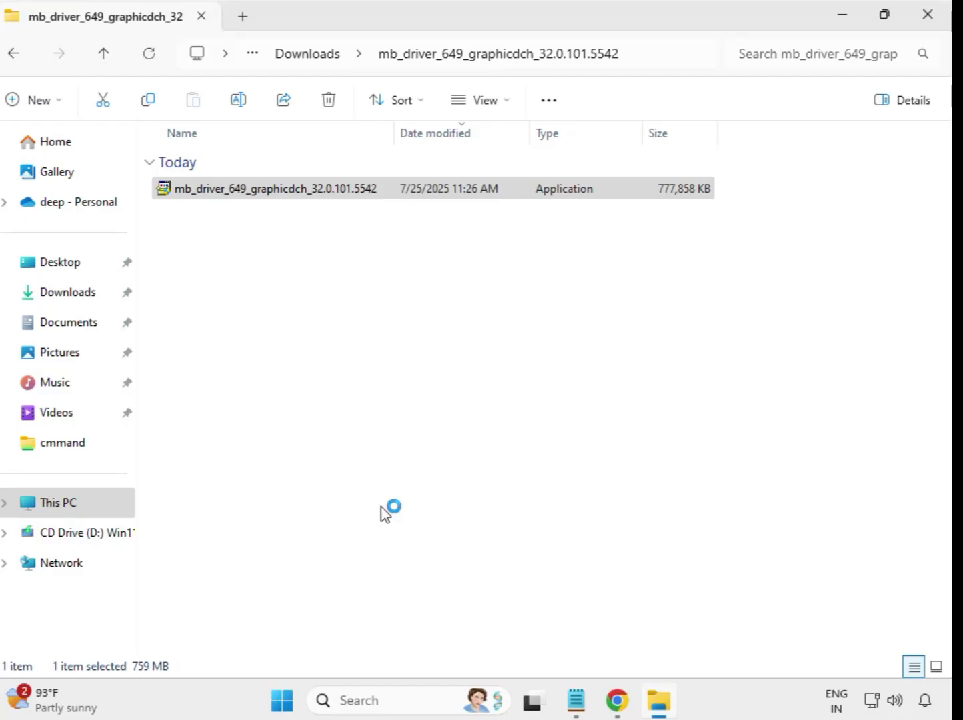